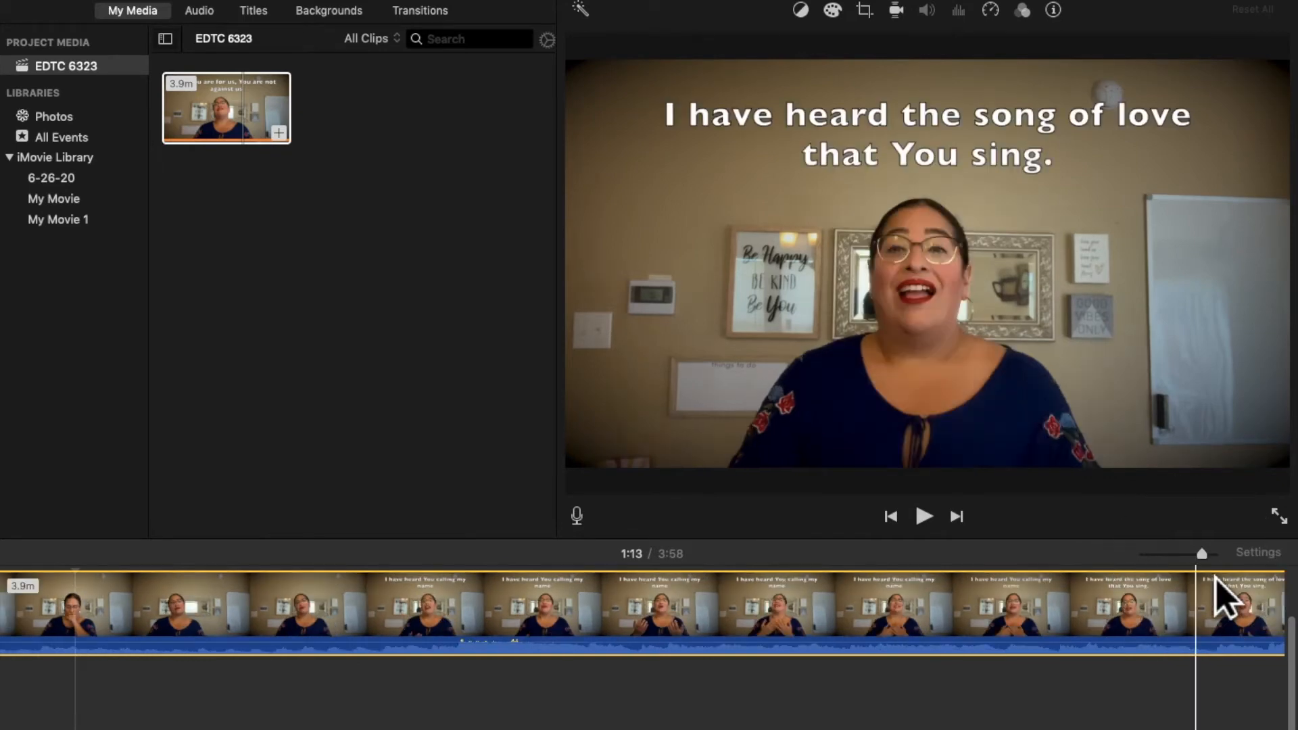
Step: Detach the audio from the video clip in the timeline
{"action": "scroll", "coordinate": [538, 652], "scroll_direction": "left", "scroll_amount": 5}
{"action": "scroll", "coordinate": [533, 634], "scroll_direction": "left", "scroll_amount": 1}
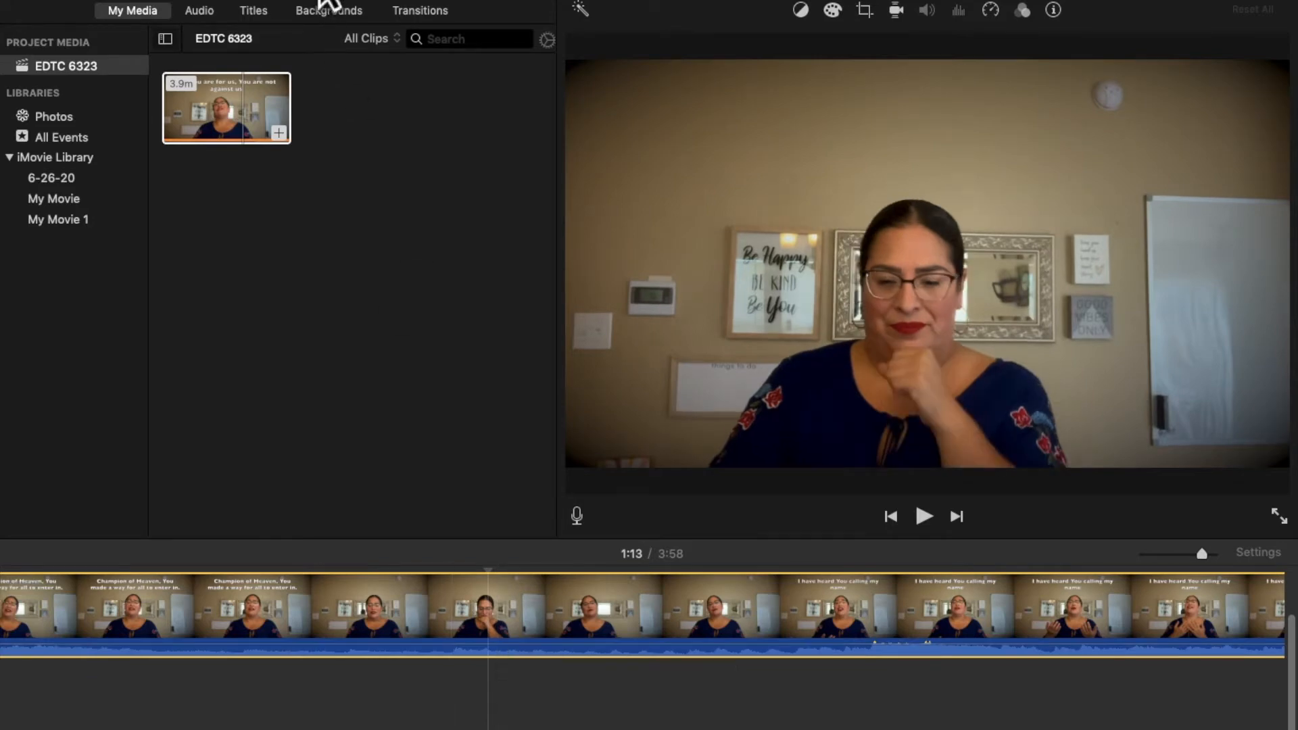
{"action": "mouse_move", "coordinate": [325, 1]}
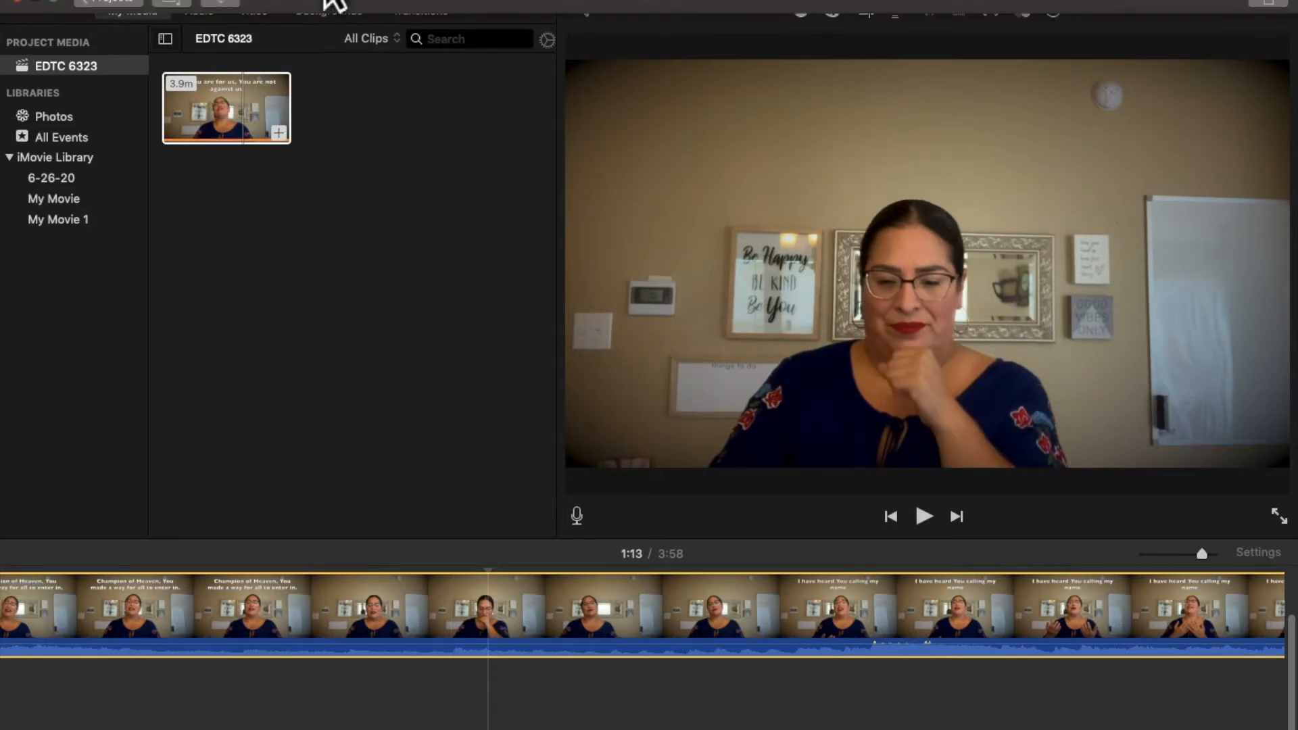
{"action": "left_click", "coordinate": [265, 3]}
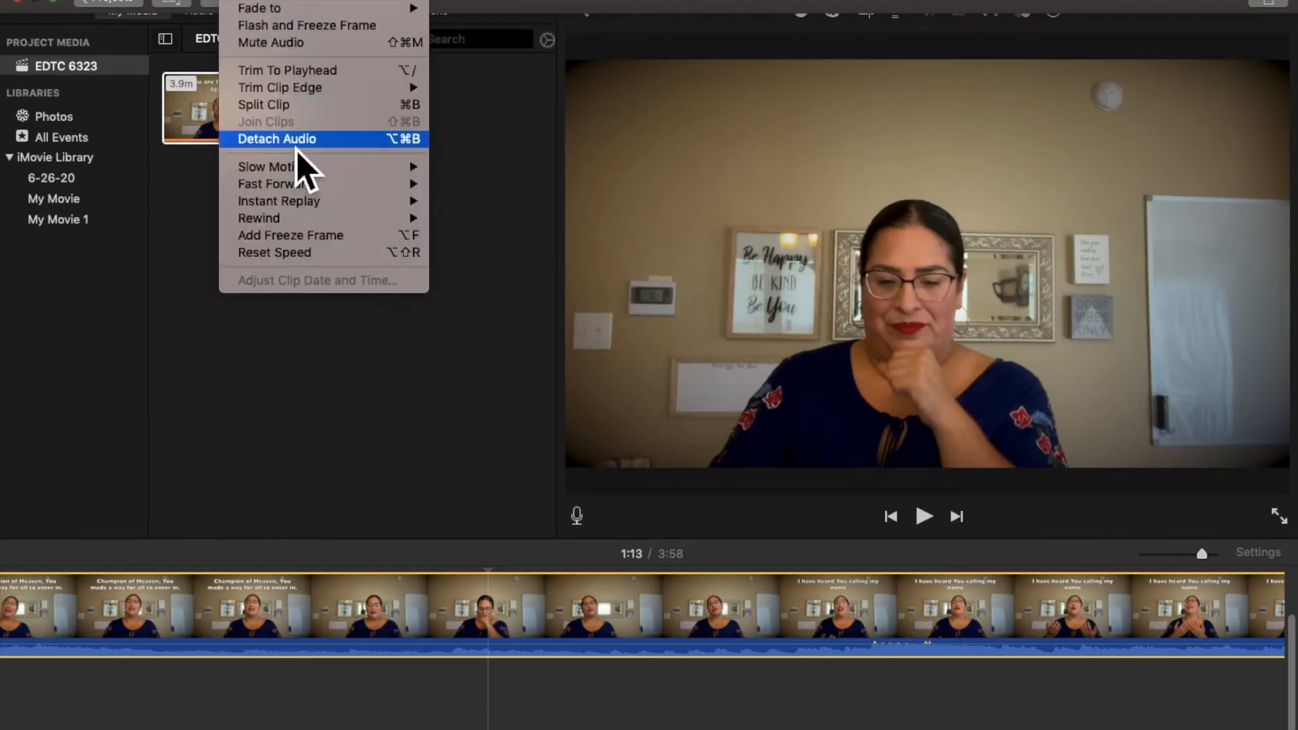
{"action": "left_click", "coordinate": [493, 623]}
{"action": "right_click", "coordinate": [494, 624]}
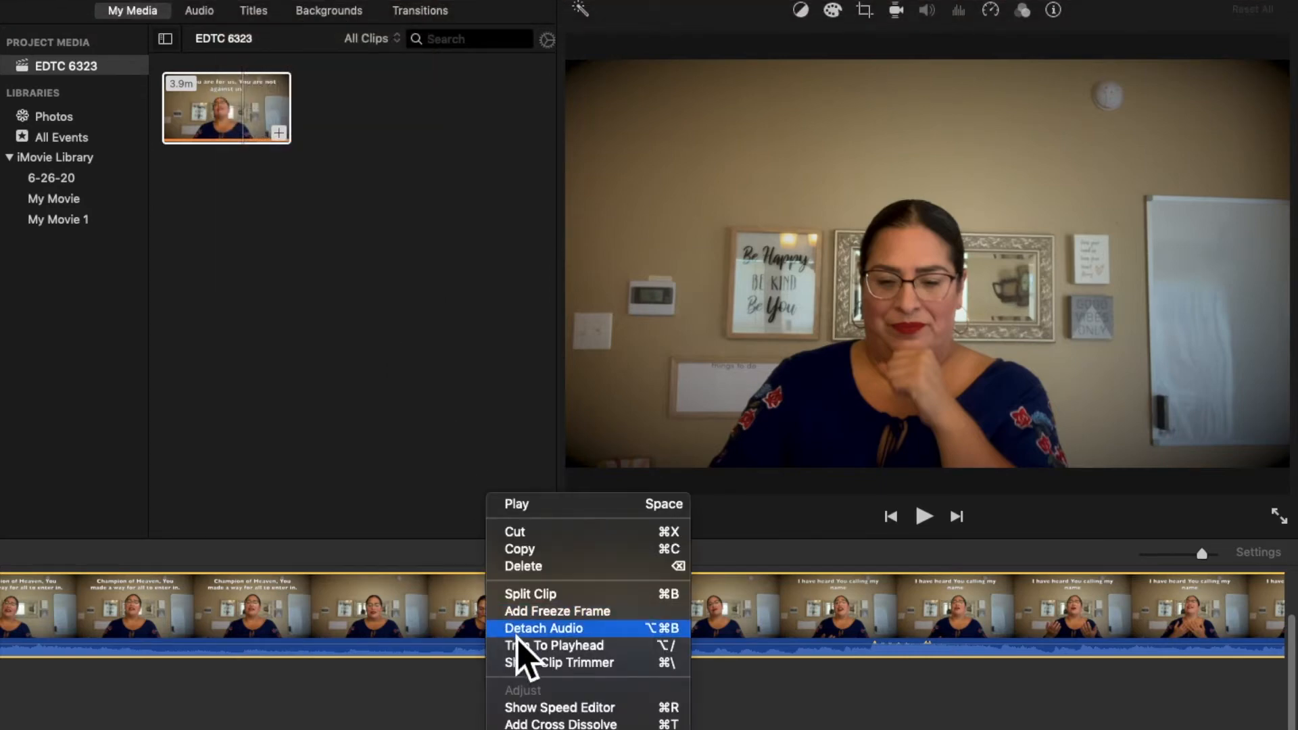
{"action": "left_click", "coordinate": [519, 634]}
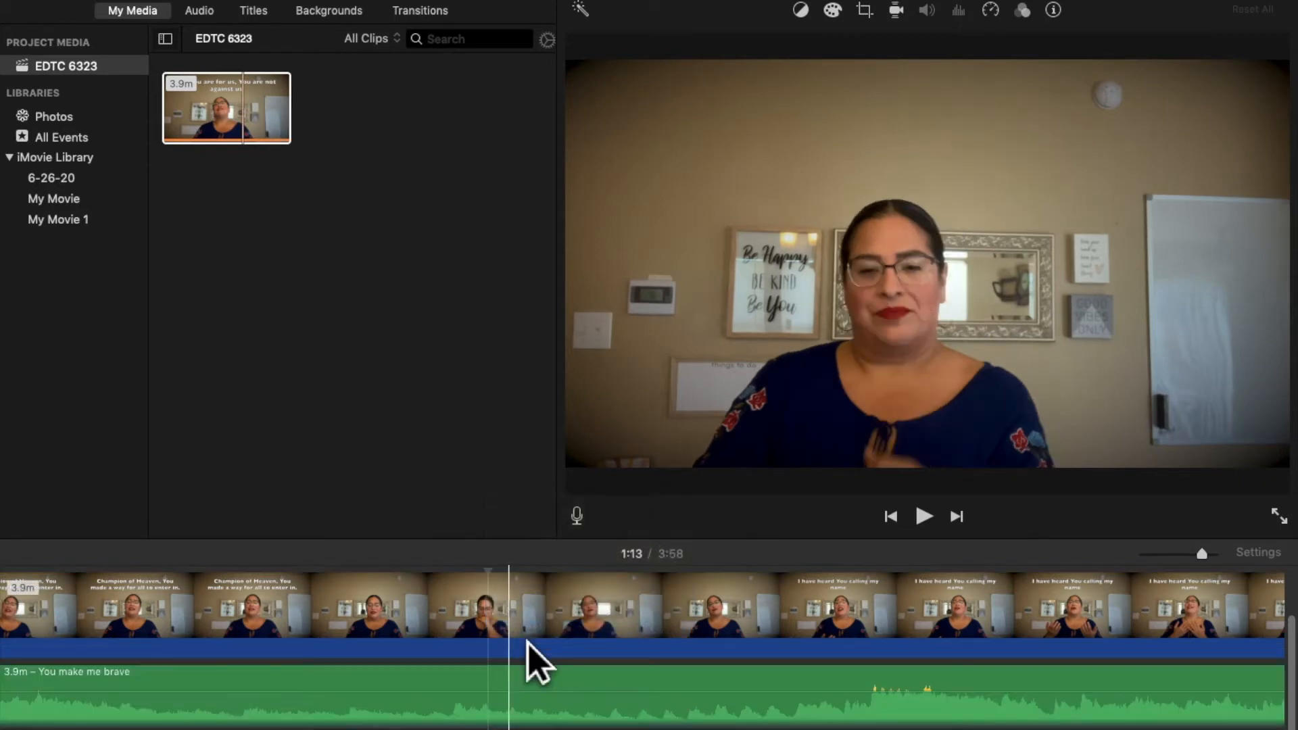
Step: Split the detached "You make me brave" audio at 1:13 and again at 1:23 to isolate a middle segment
{"action": "right_click", "coordinate": [498, 710]}
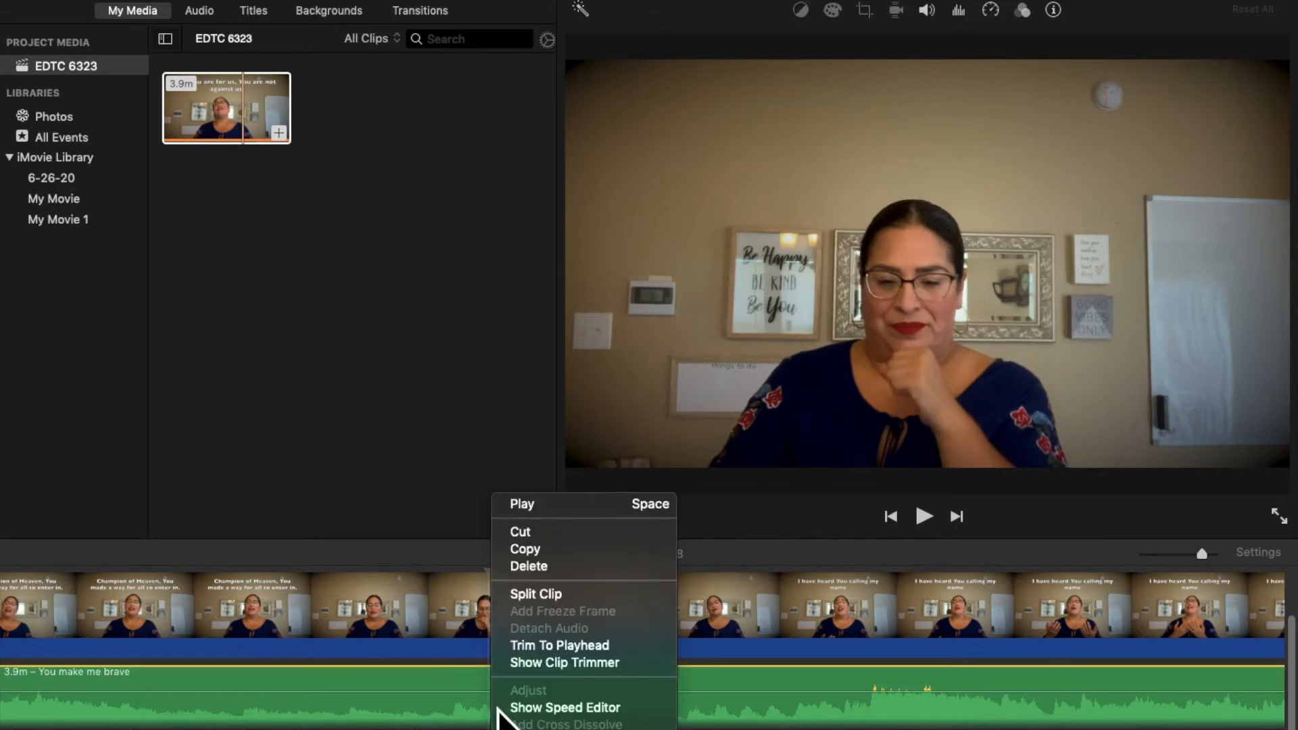
{"action": "left_click", "coordinate": [555, 601]}
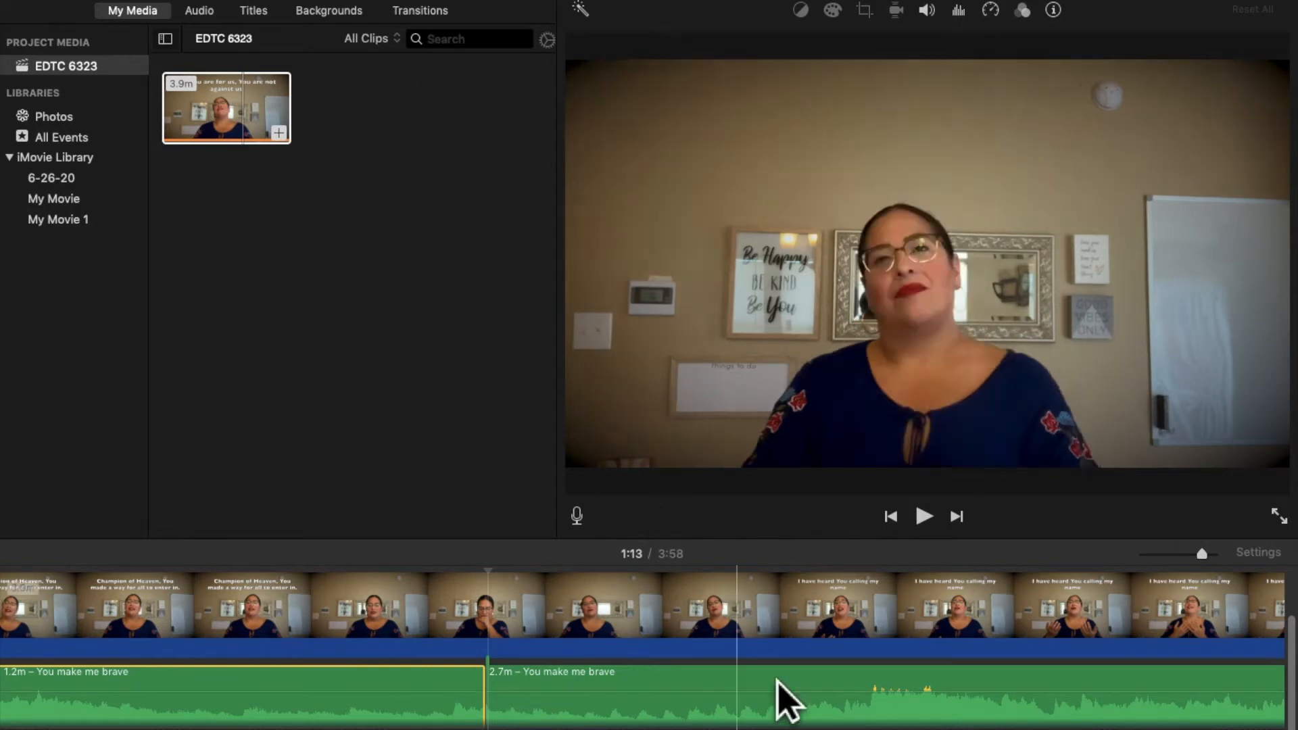
{"action": "scroll", "coordinate": [889, 649], "scroll_direction": "right", "scroll_amount": 10}
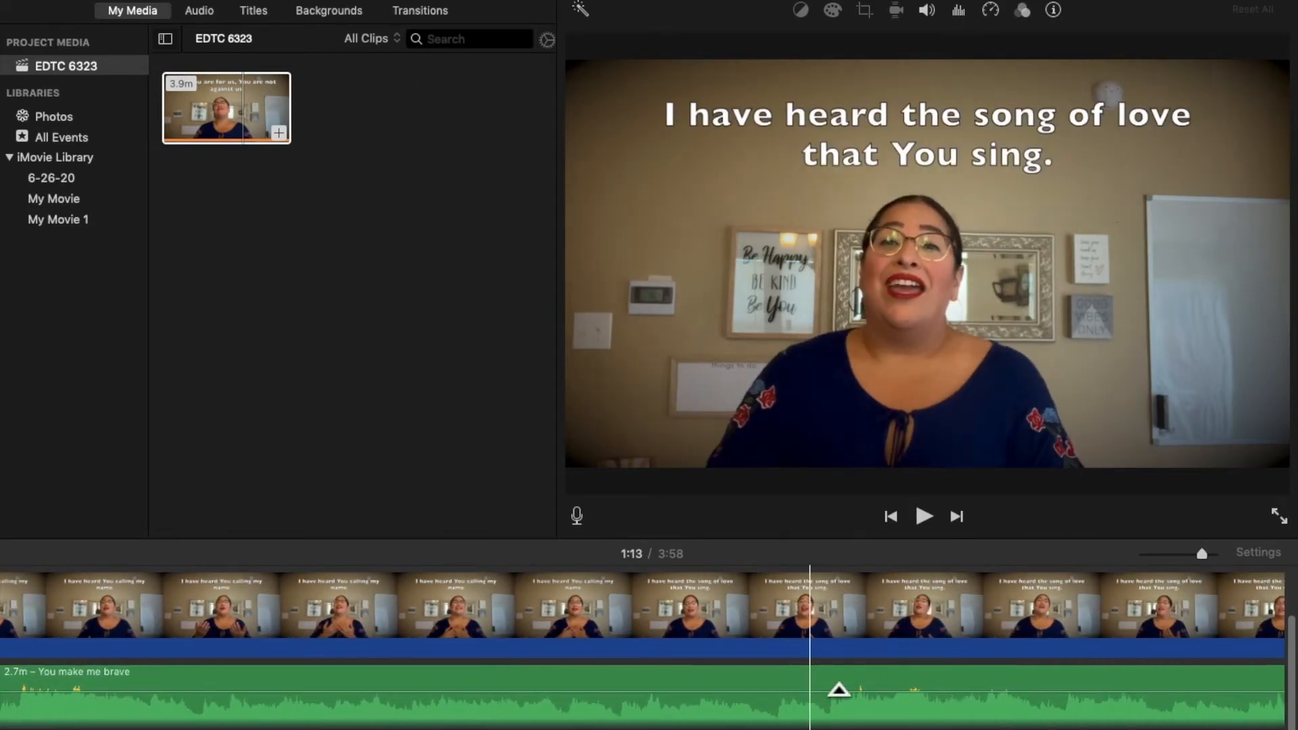
{"action": "left_click", "coordinate": [845, 711]}
{"action": "right_click", "coordinate": [841, 711]}
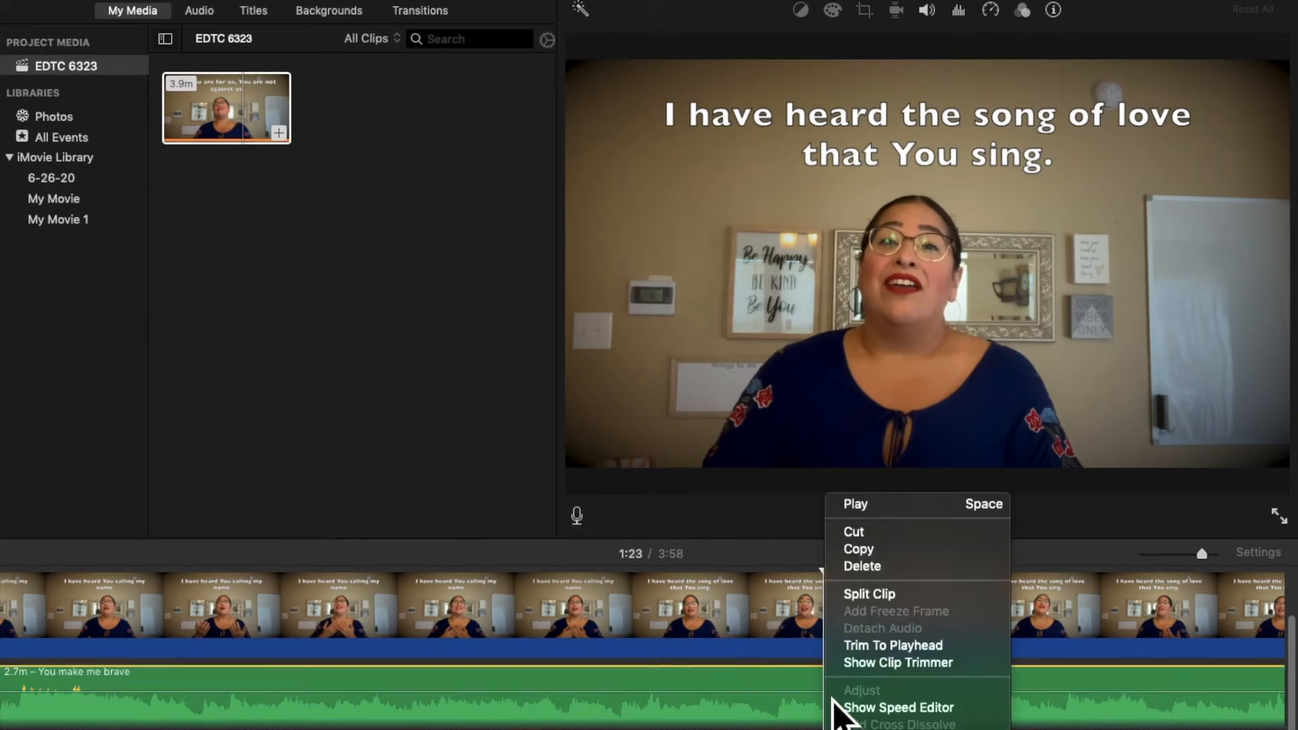
{"action": "left_click", "coordinate": [878, 596]}
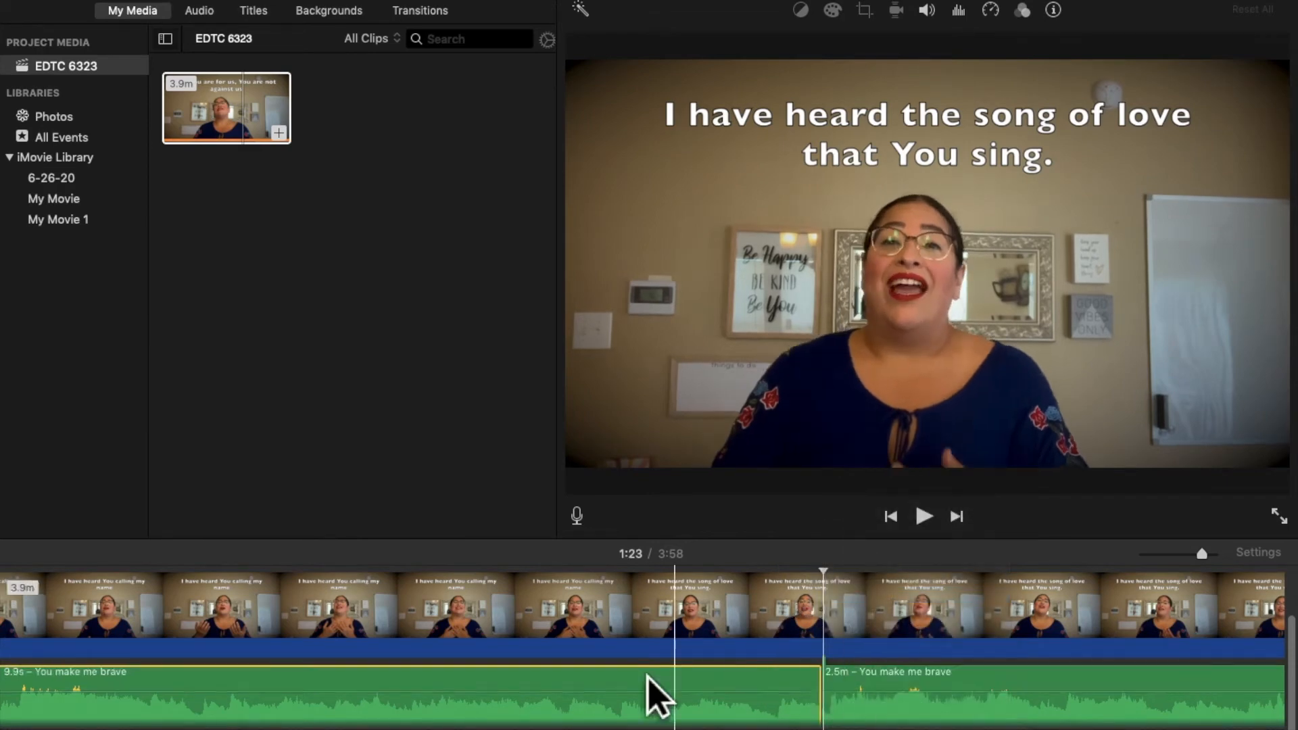
Step: Raise the volume of the middle audio segment to 162%
{"action": "scroll", "coordinate": [531, 710], "scroll_direction": "left", "scroll_amount": 5}
{"action": "scroll", "coordinate": [530, 709], "scroll_direction": "right", "scroll_amount": 4}
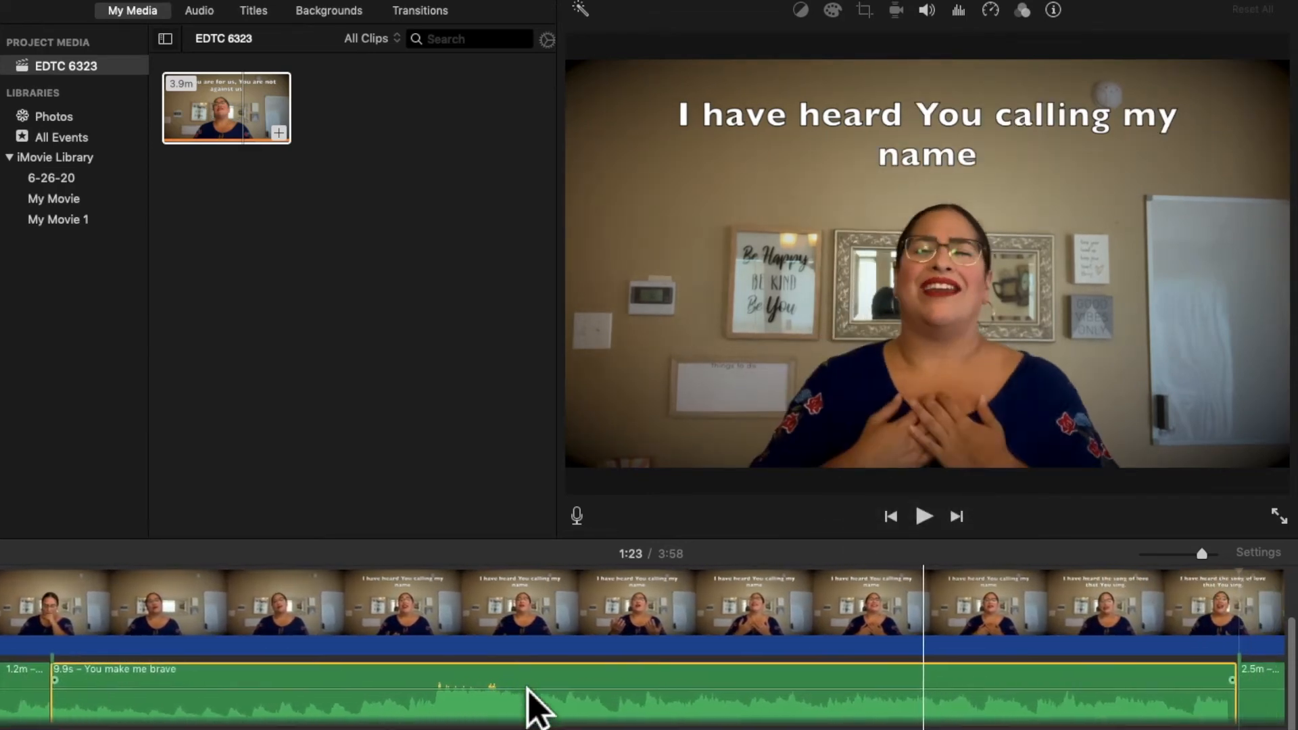
{"action": "scroll", "coordinate": [529, 689], "scroll_direction": "left", "scroll_amount": 1}
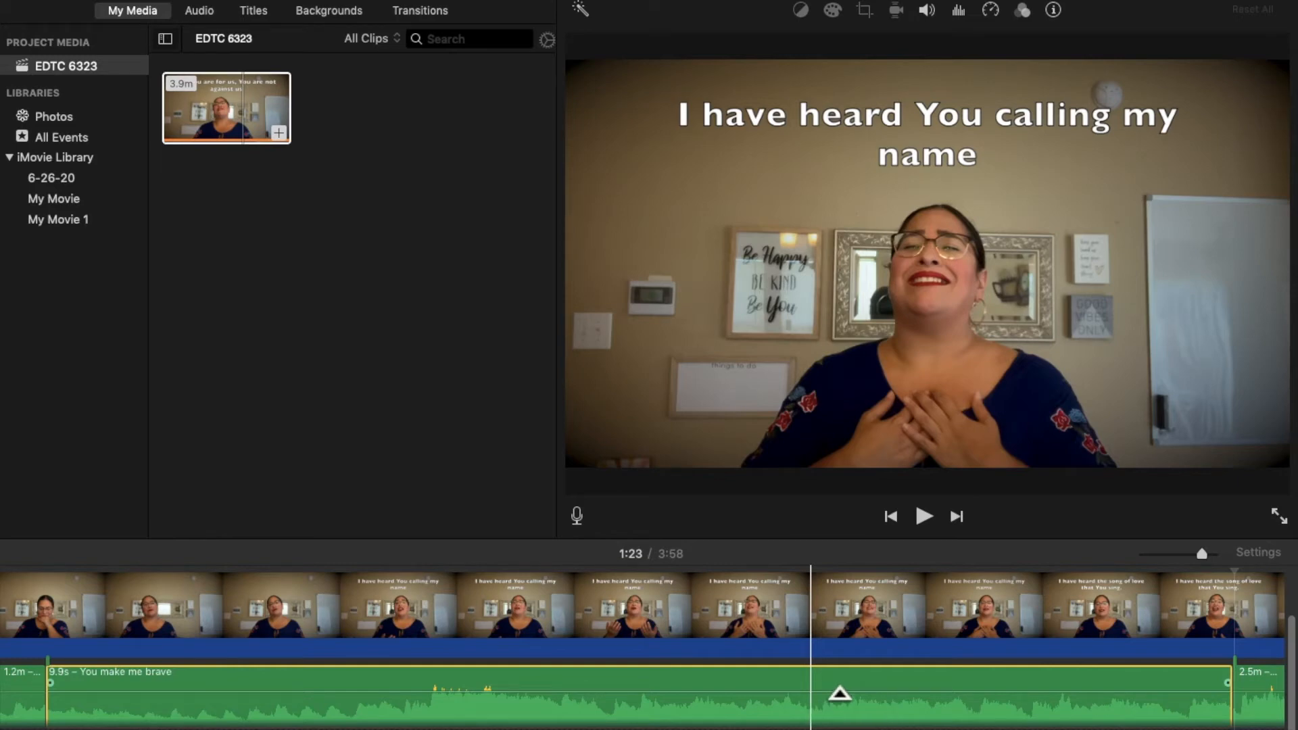
{"action": "left_click", "coordinate": [839, 692]}
{"action": "mouse_move", "coordinate": [839, 692]}
{"action": "left_mouse_down"}
{"action": "mouse_move", "coordinate": [837, 726]}
{"action": "mouse_move", "coordinate": [830, 674]}
{"action": "mouse_move", "coordinate": [830, 728]}
{"action": "mouse_move", "coordinate": [821, 688]}
{"action": "left_mouse_up"}
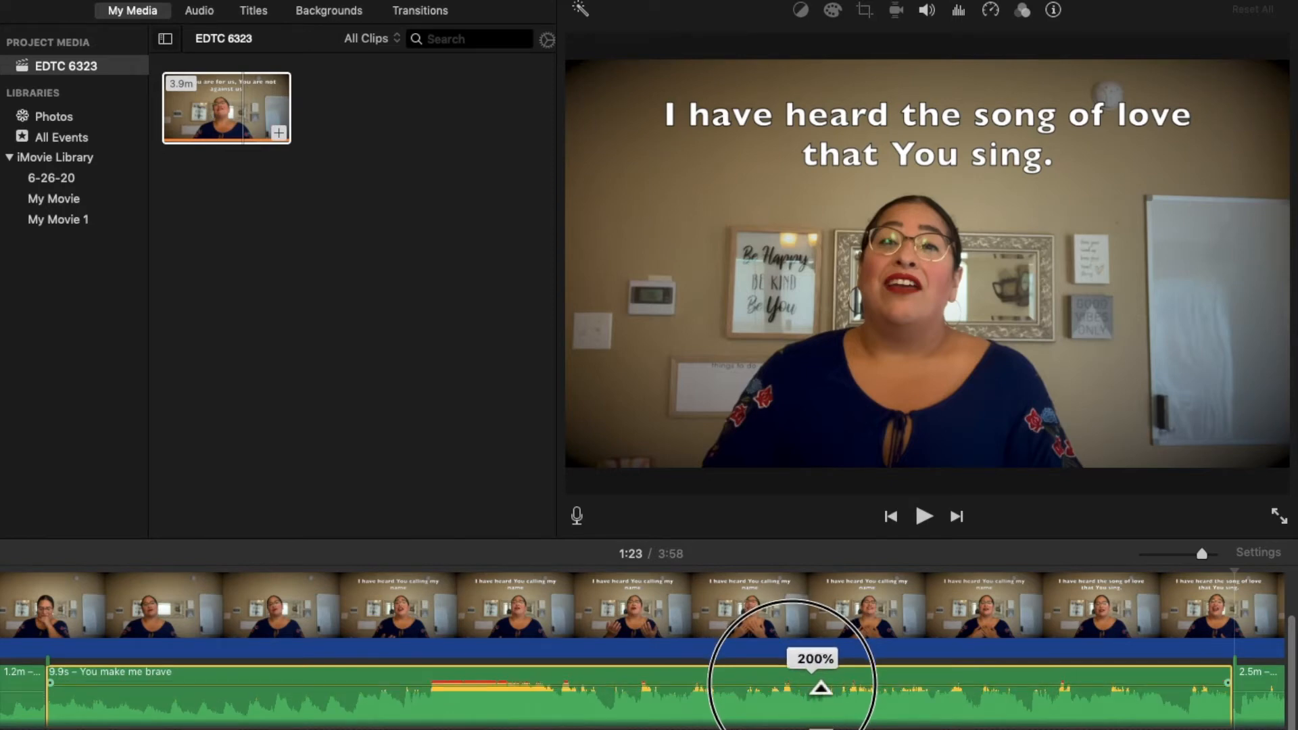
{"action": "left_click_drag", "start_coordinate": [820, 688], "coordinate": [820, 689]}
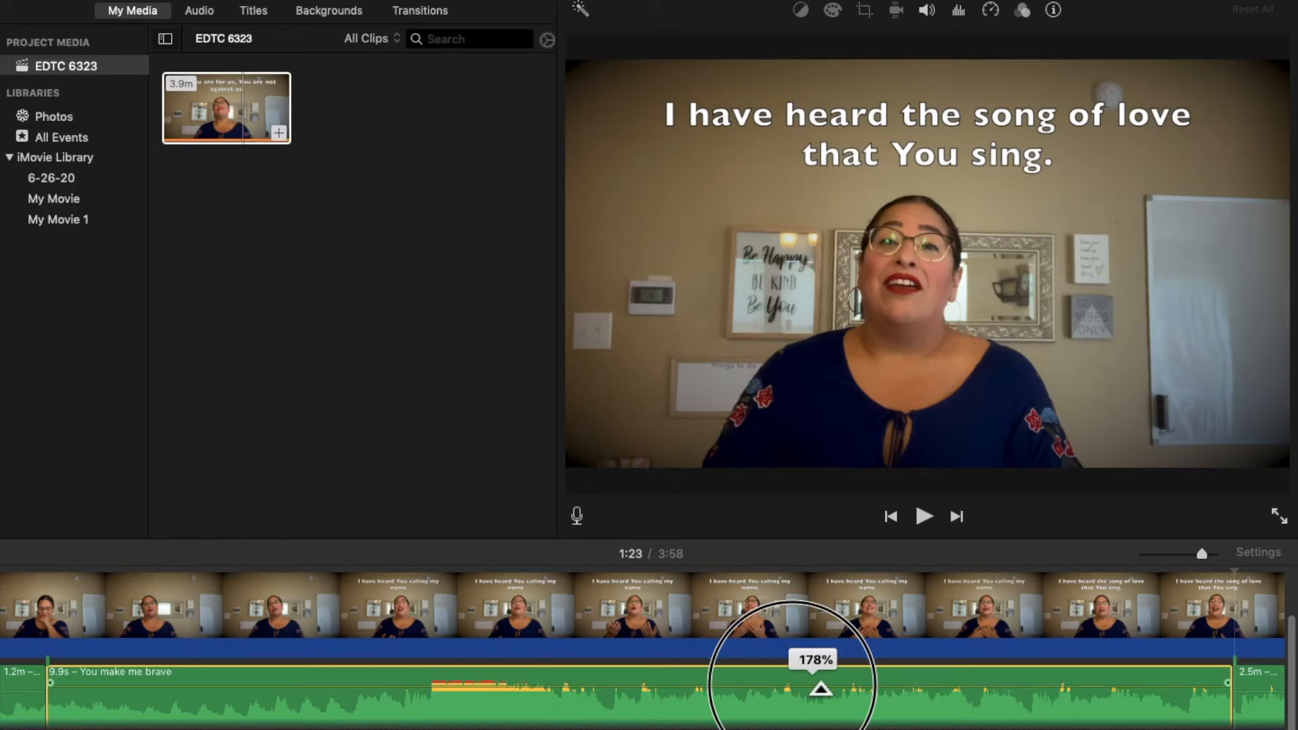
{"action": "left_click_drag", "start_coordinate": [821, 688], "coordinate": [822, 690]}
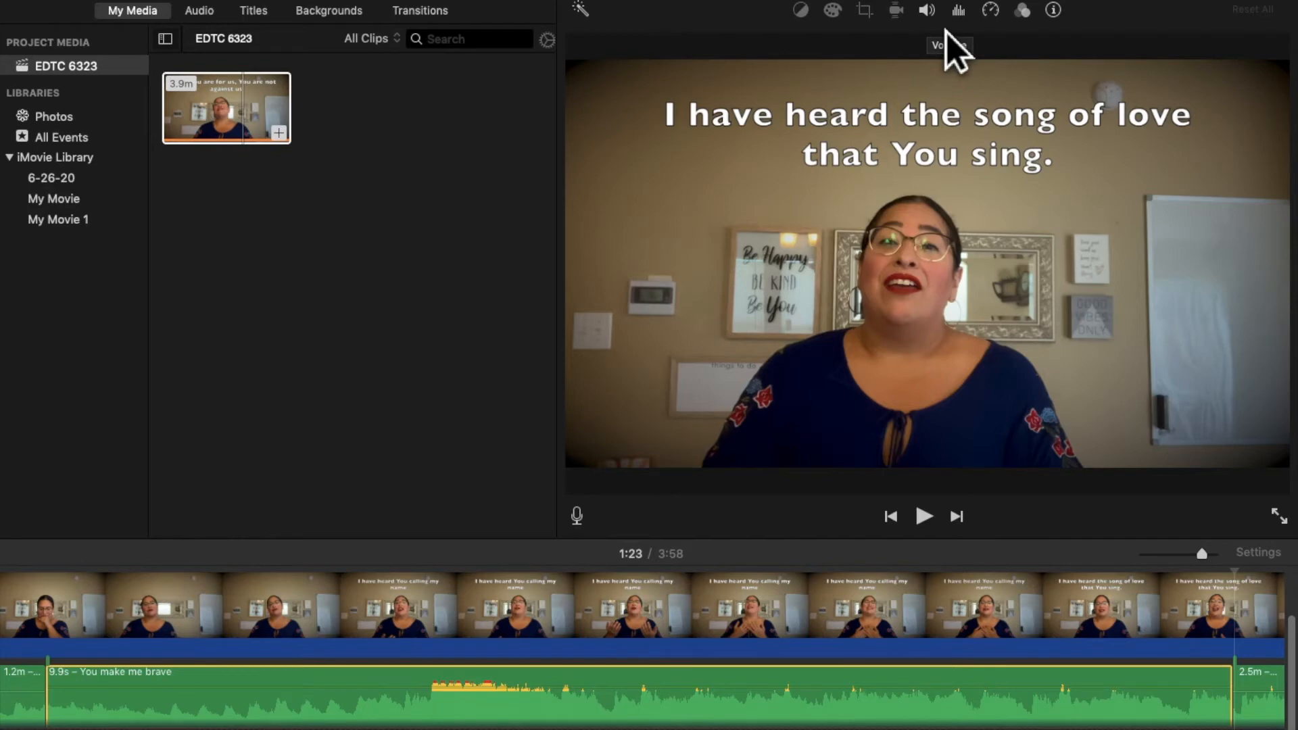
{"action": "left_click", "coordinate": [927, 10]}
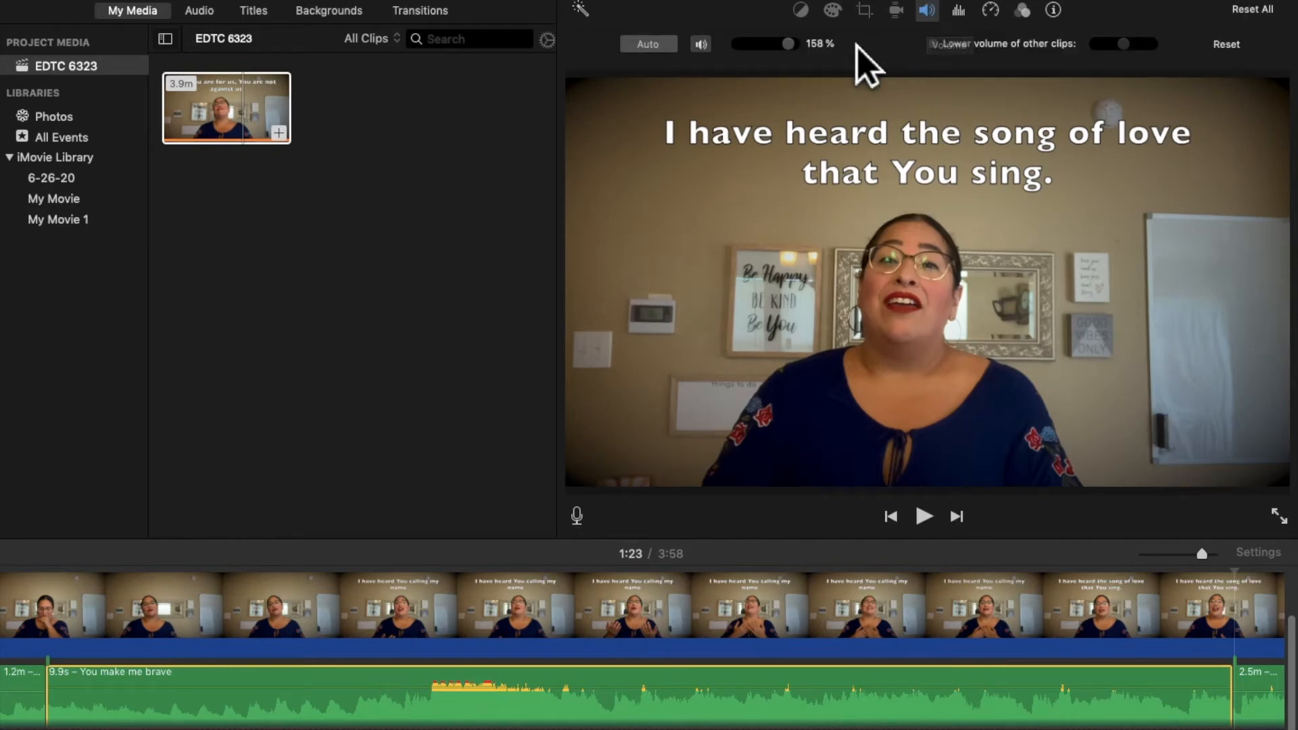
{"action": "left_click", "coordinate": [790, 47]}
{"action": "mouse_move", "coordinate": [810, 56]}
{"action": "left_mouse_down"}
{"action": "mouse_move", "coordinate": [777, 51]}
{"action": "mouse_move", "coordinate": [823, 56]}
{"action": "mouse_move", "coordinate": [748, 52]}
{"action": "mouse_move", "coordinate": [811, 55]}
{"action": "left_mouse_up"}
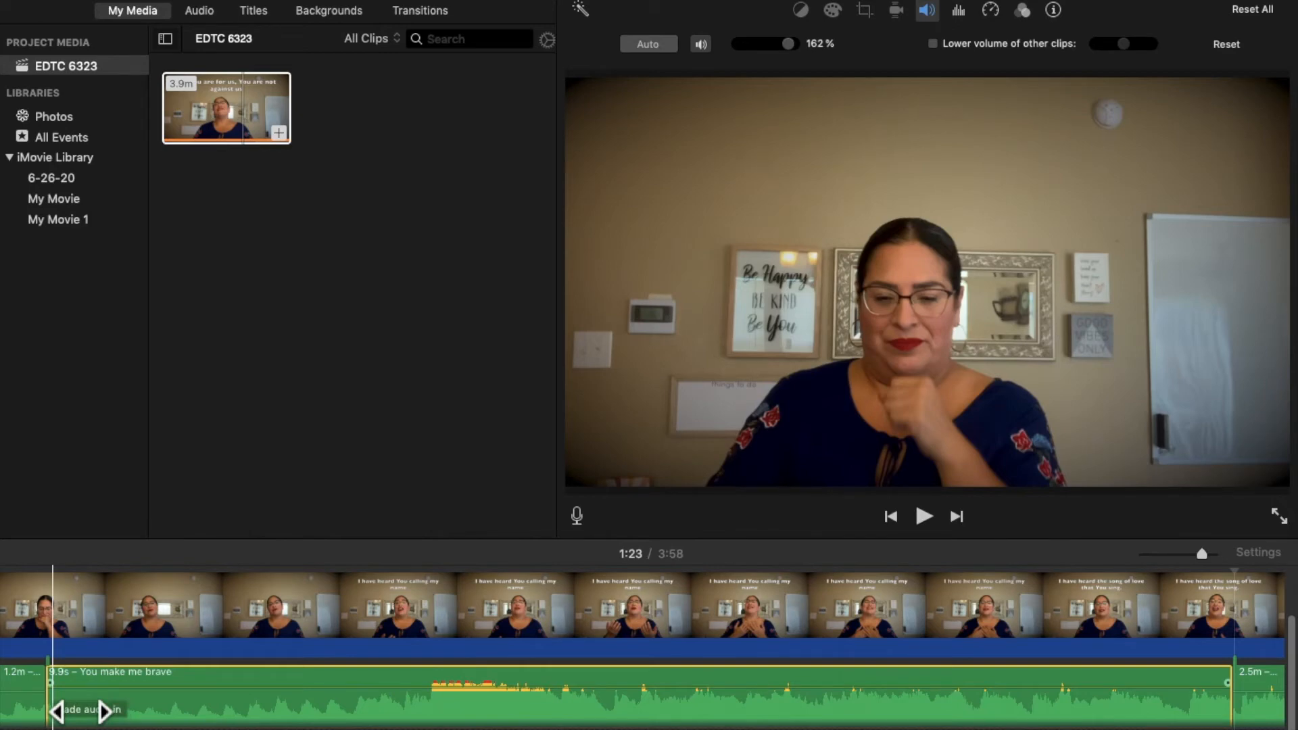
Step: Add a gradual fade-in at the start and a fade-out at the end of the middle audio segment
{"action": "left_click_drag", "start_coordinate": [80, 709], "coordinate": [340, 728]}
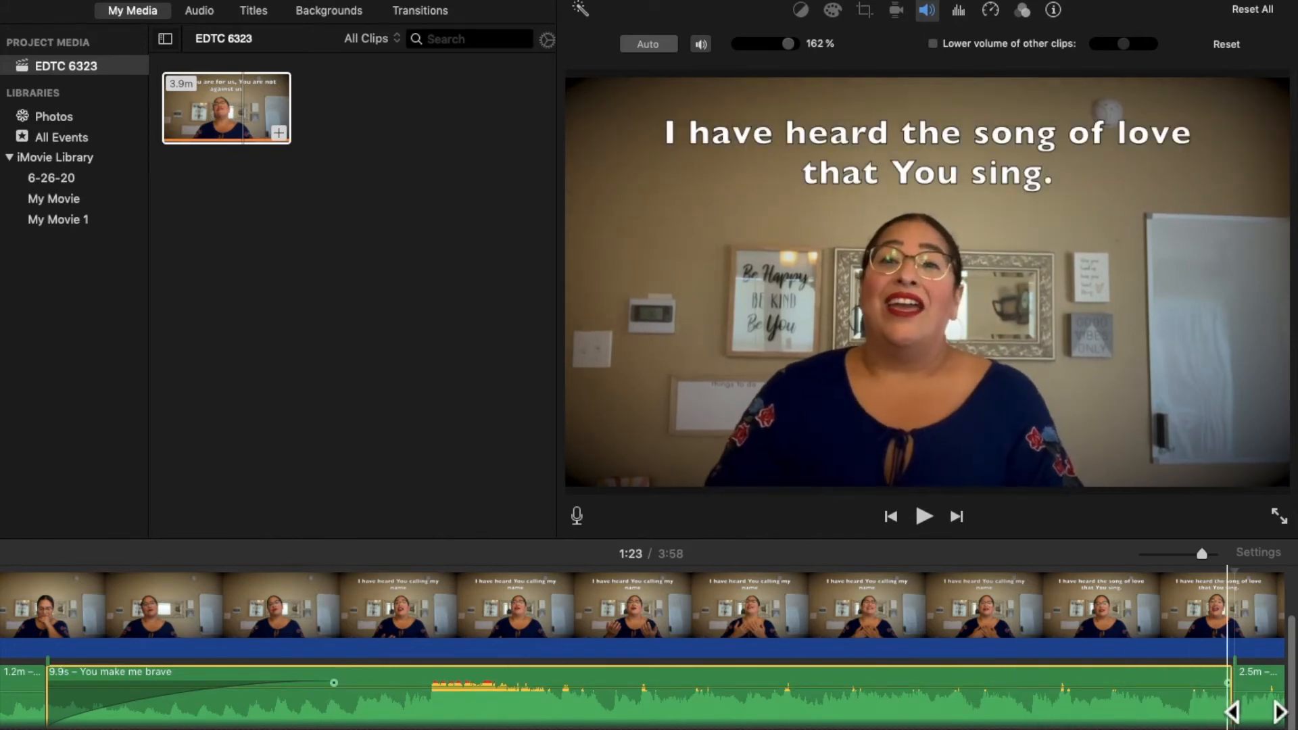
{"action": "left_click", "coordinate": [1236, 718]}
{"action": "left_click_drag", "start_coordinate": [1235, 718], "coordinate": [1240, 715]}
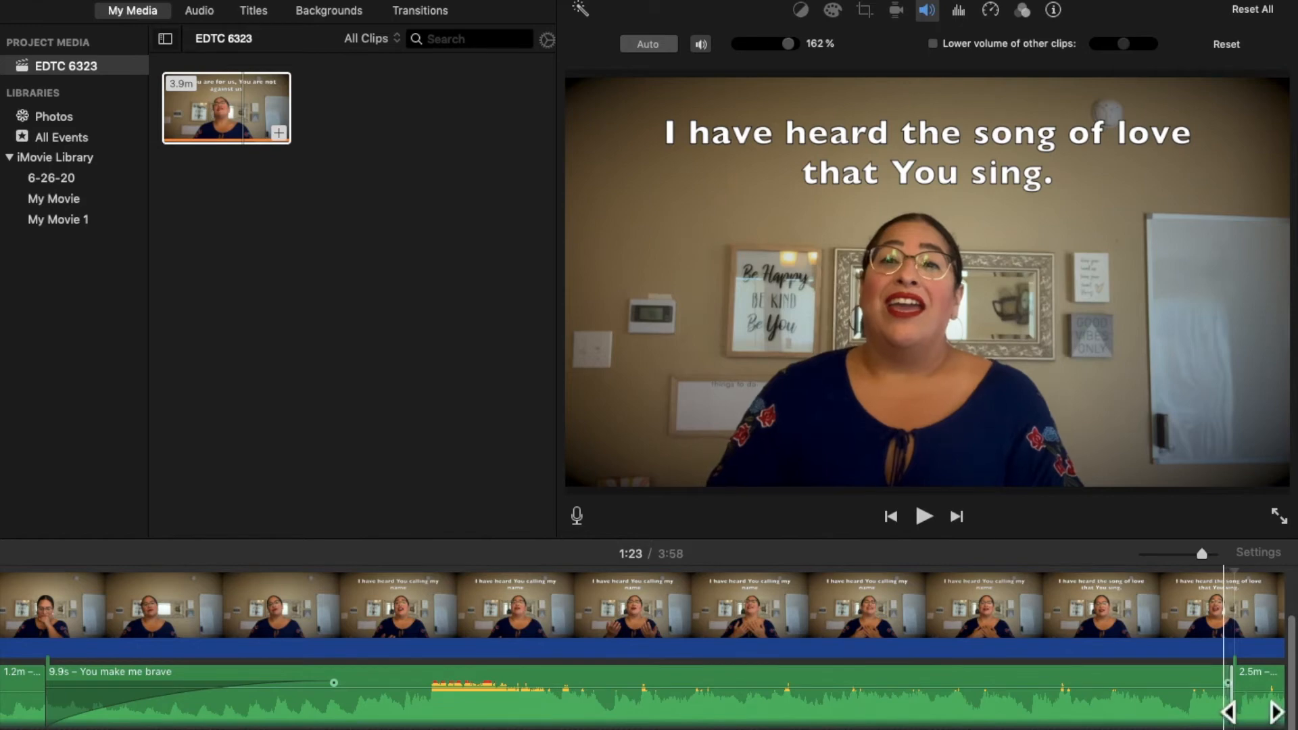
{"action": "left_click_drag", "start_coordinate": [1227, 682], "coordinate": [901, 682]}
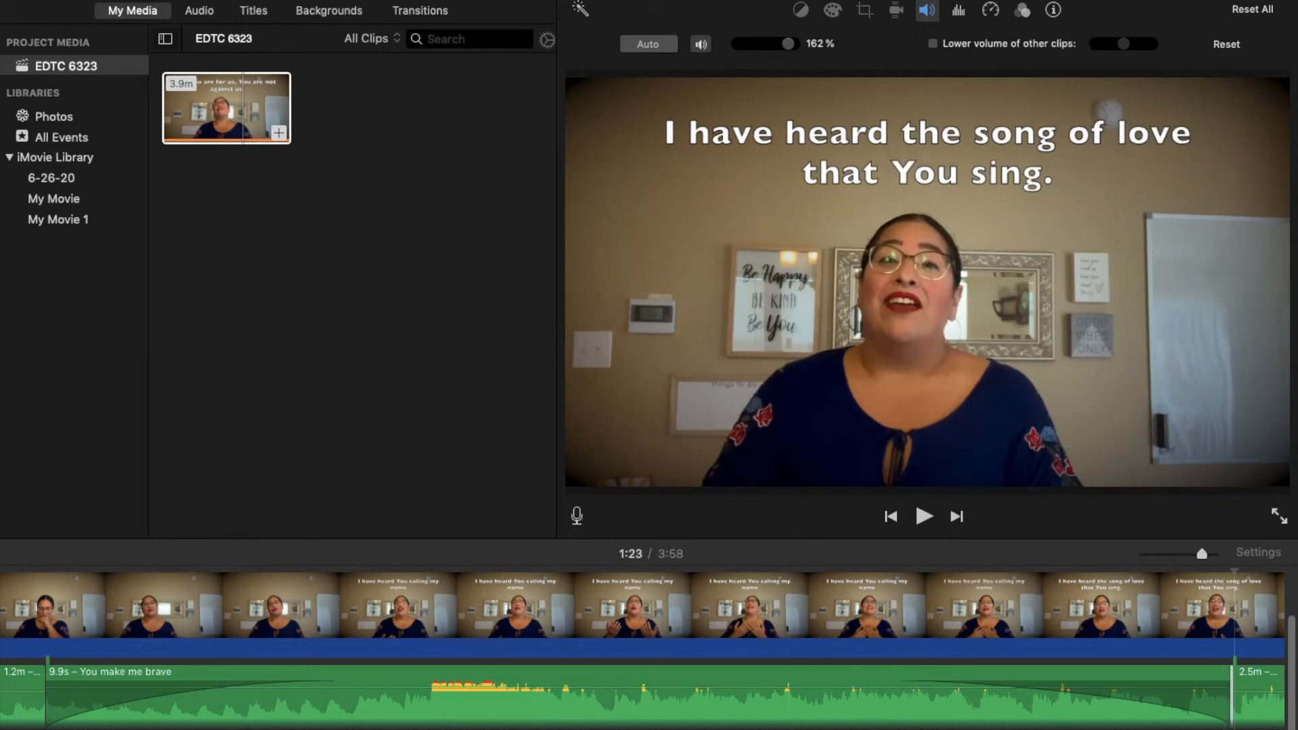
Step: Lengthen the middle segment's fade-in slightly and play back the edited audio from 1:12 to about 1:23
{"action": "scroll", "coordinate": [137, 716], "scroll_direction": "left", "scroll_amount": 5}
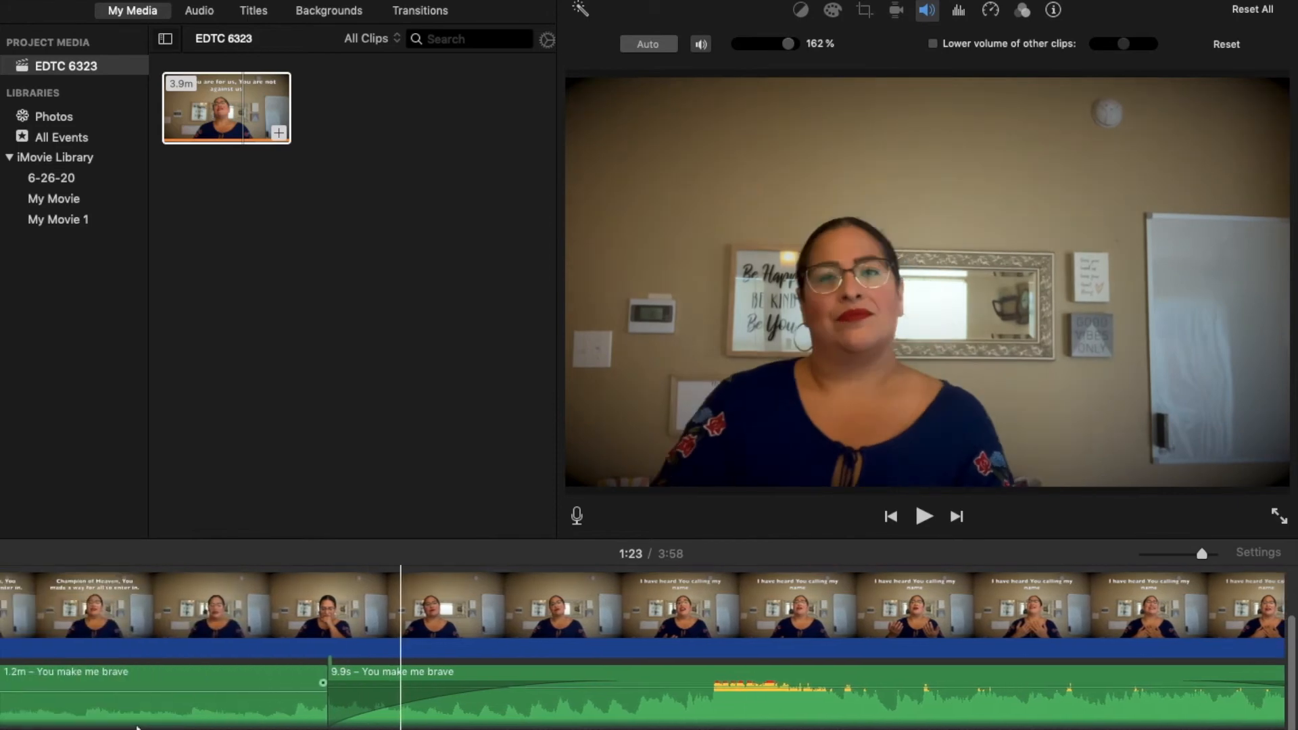
{"action": "left_click", "coordinate": [180, 691]}
{"action": "left_click", "coordinate": [202, 682]}
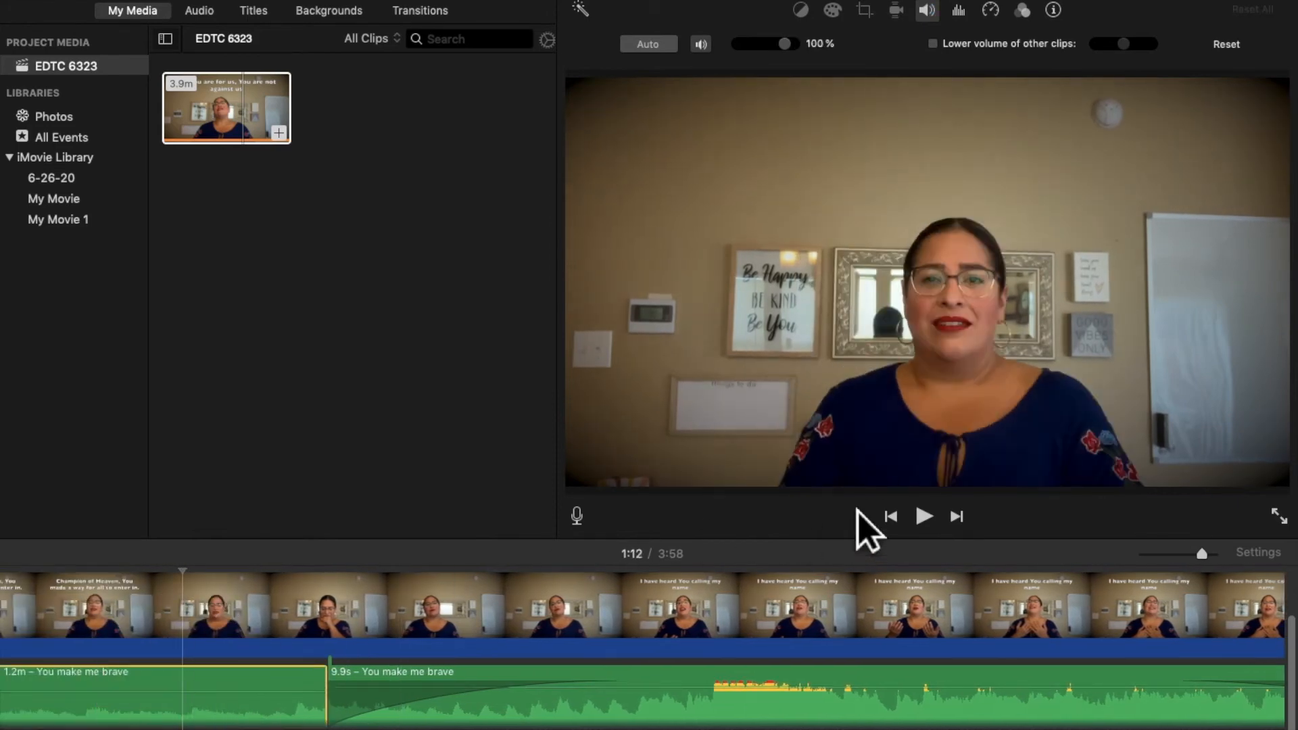
{"action": "left_click_drag", "start_coordinate": [615, 683], "coordinate": [661, 681]}
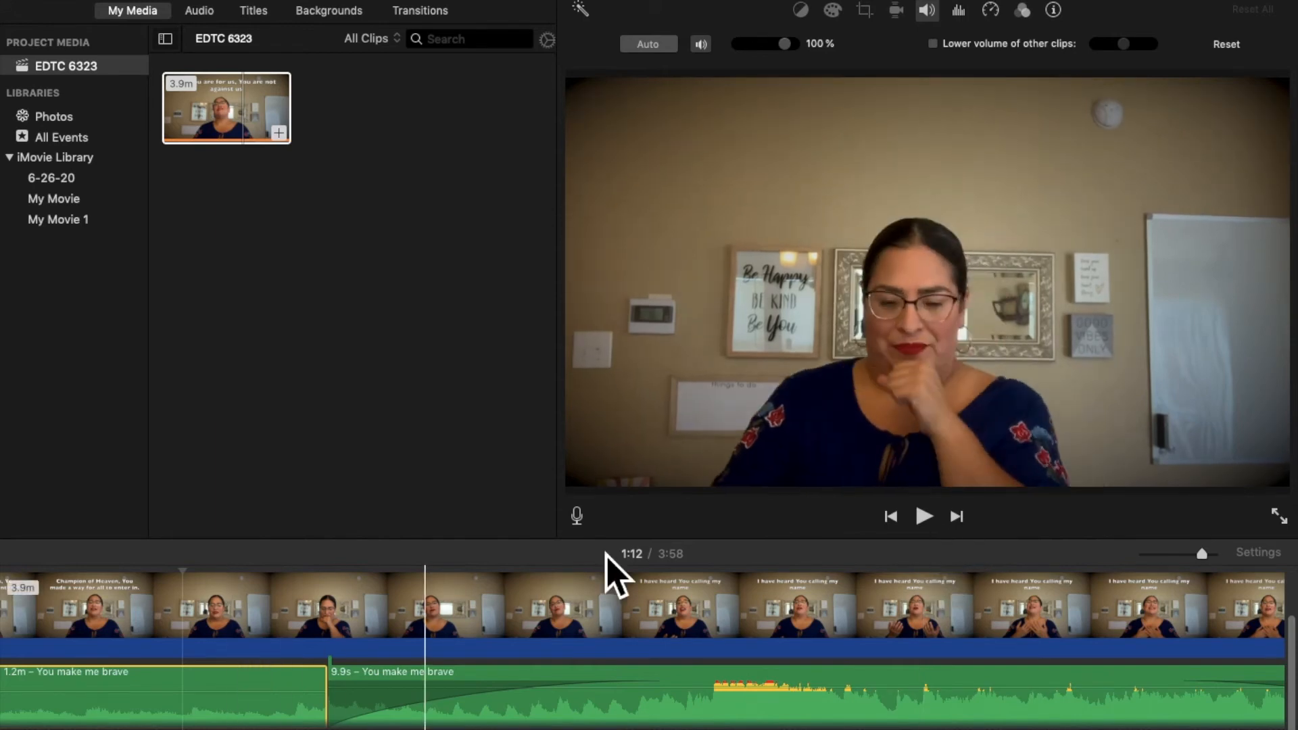
{"action": "left_click", "coordinate": [940, 525]}
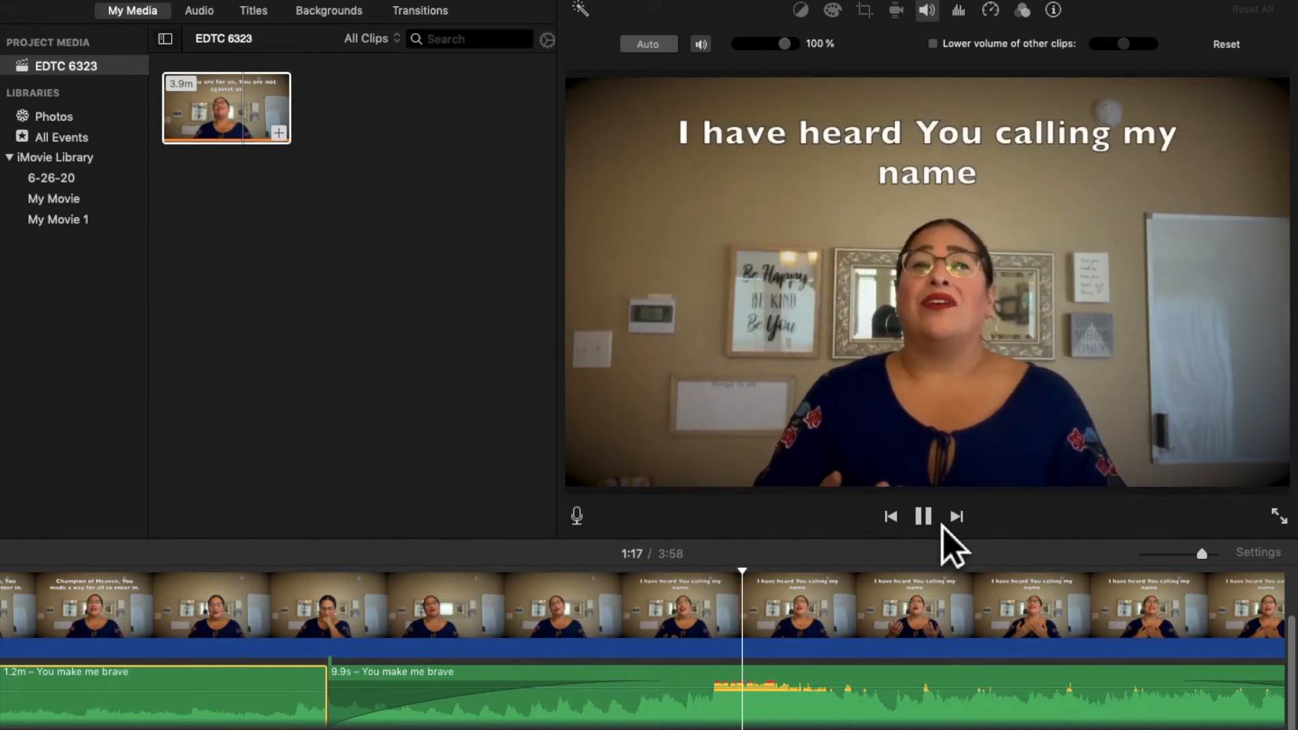
{"action": "scroll", "coordinate": [872, 595], "scroll_direction": "right", "scroll_amount": 5}
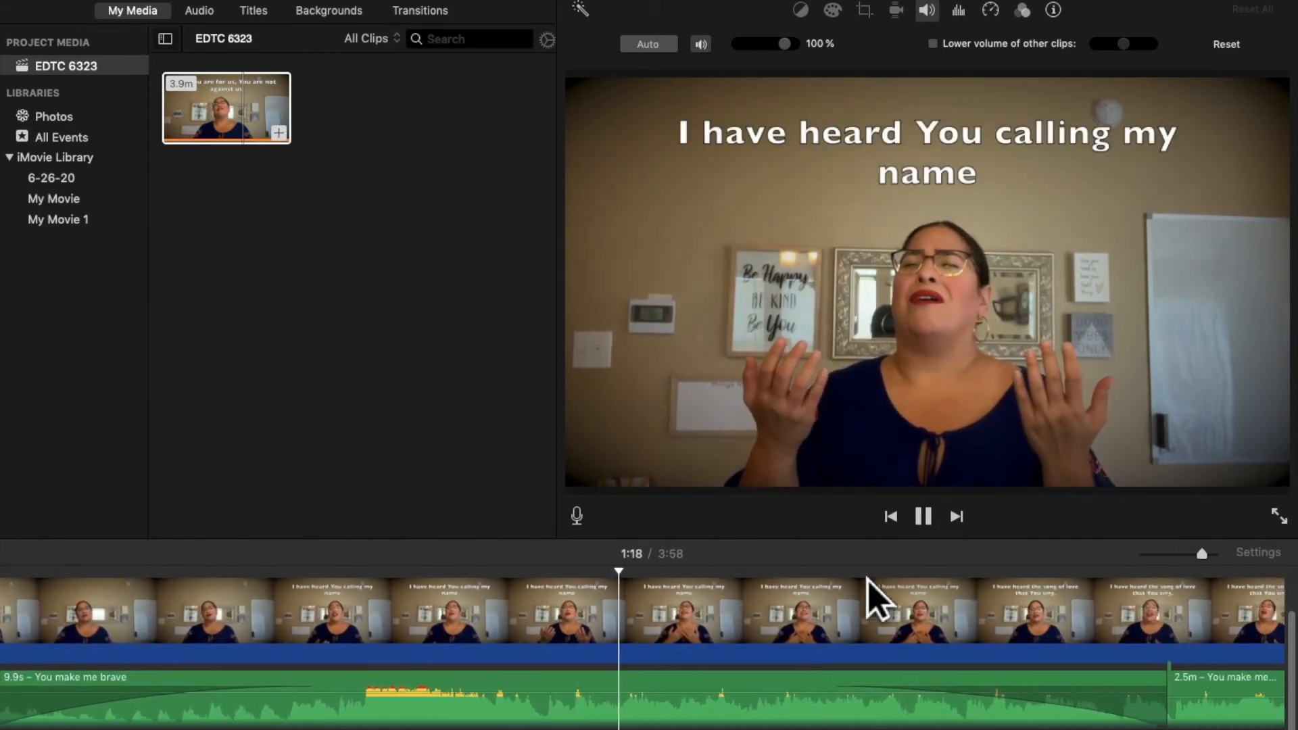
{"action": "left_click", "coordinate": [945, 532]}
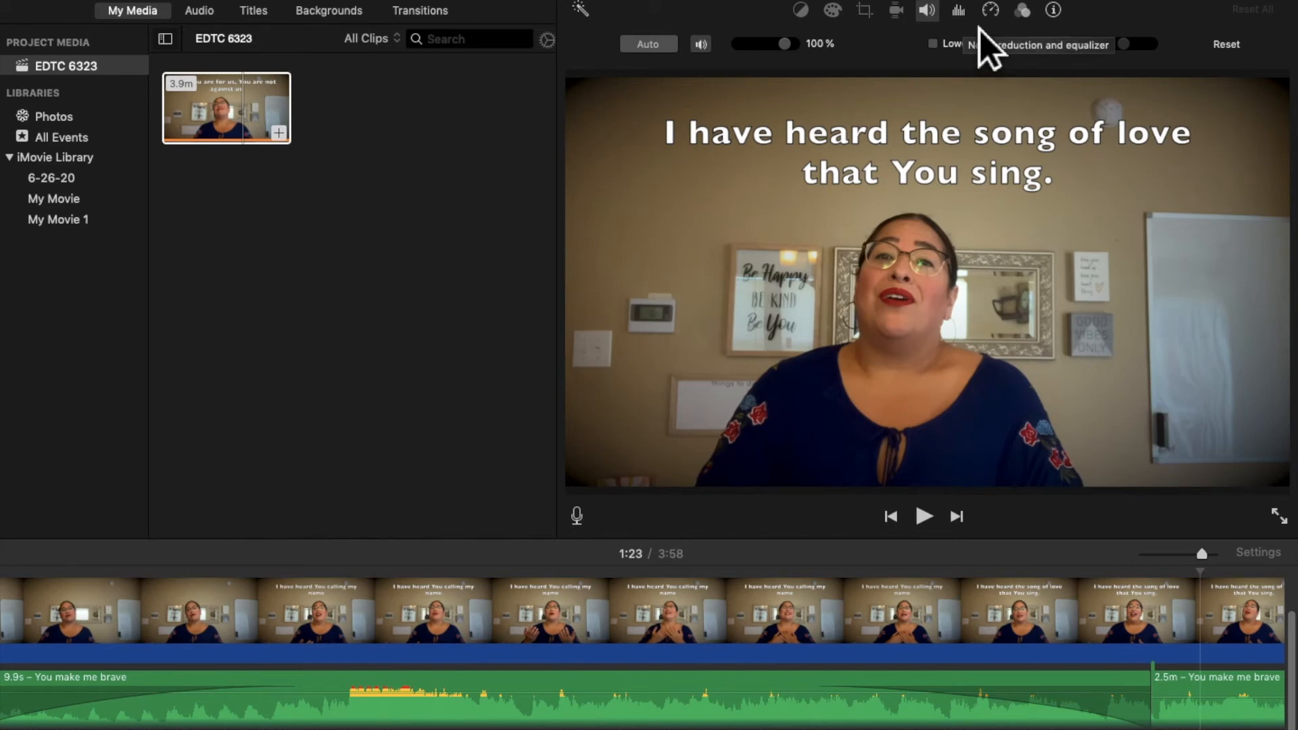
Step: Examine the background noise reduction setting and the equalizer presets without changing them
{"action": "left_click", "coordinate": [958, 11]}
{"action": "scroll", "coordinate": [521, 681], "scroll_direction": "left", "scroll_amount": 10}
{"action": "scroll", "coordinate": [522, 681], "scroll_direction": "right", "scroll_amount": 2}
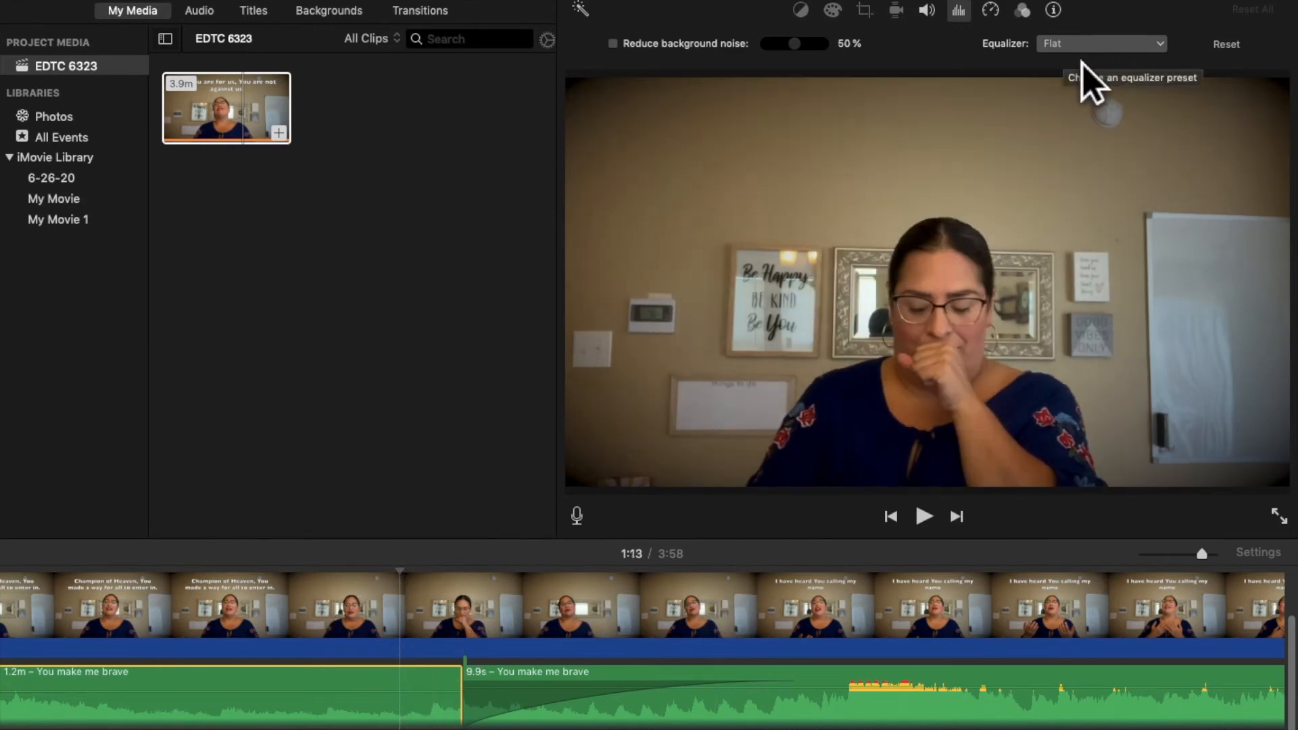
{"action": "left_click", "coordinate": [1075, 46]}
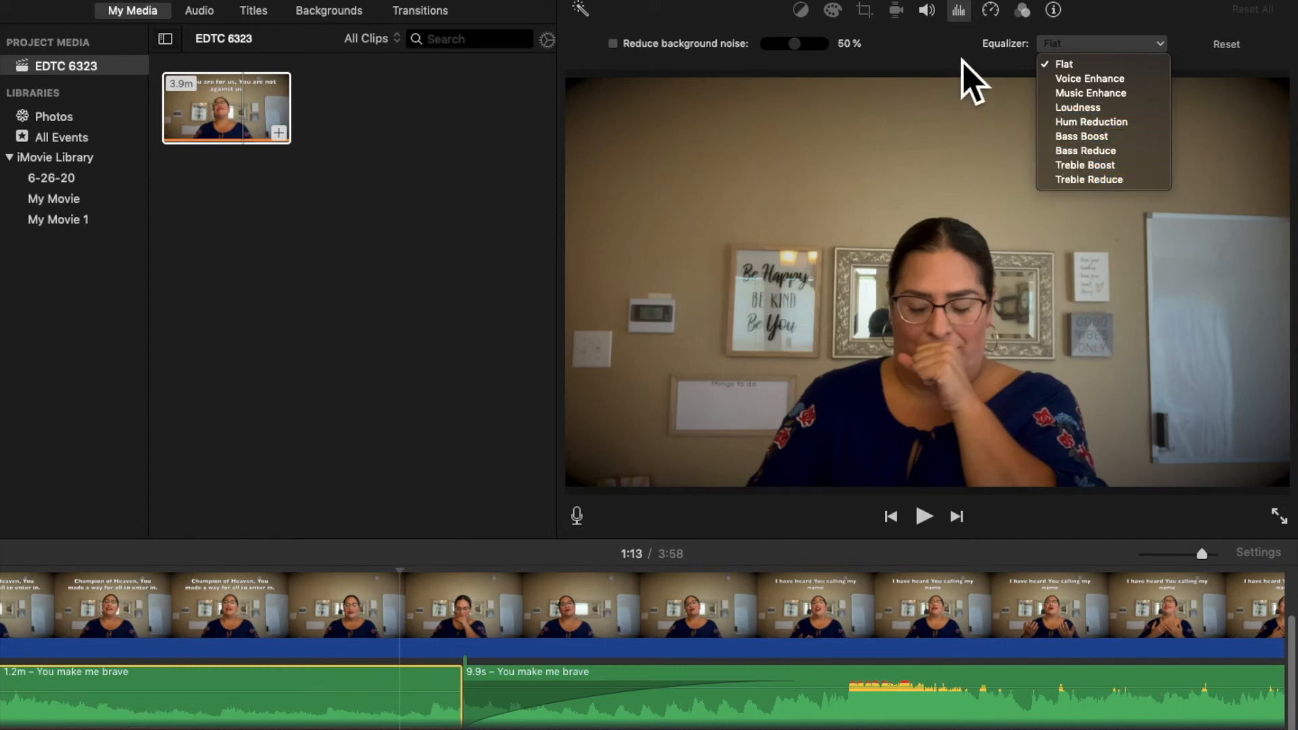
{"action": "left_click", "coordinate": [1039, 29]}
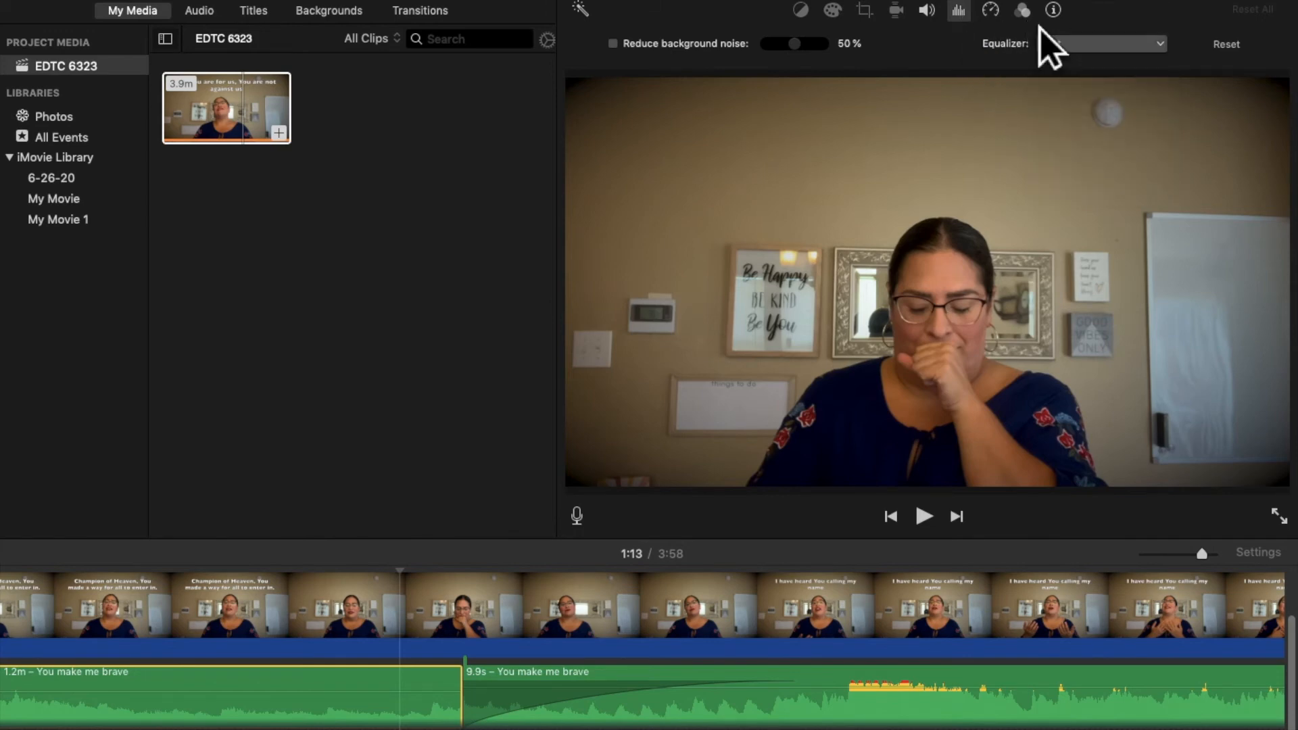
Step: Review the audio effects available for the middle audio segment and cancel without choosing one
{"action": "left_click", "coordinate": [1022, 9]}
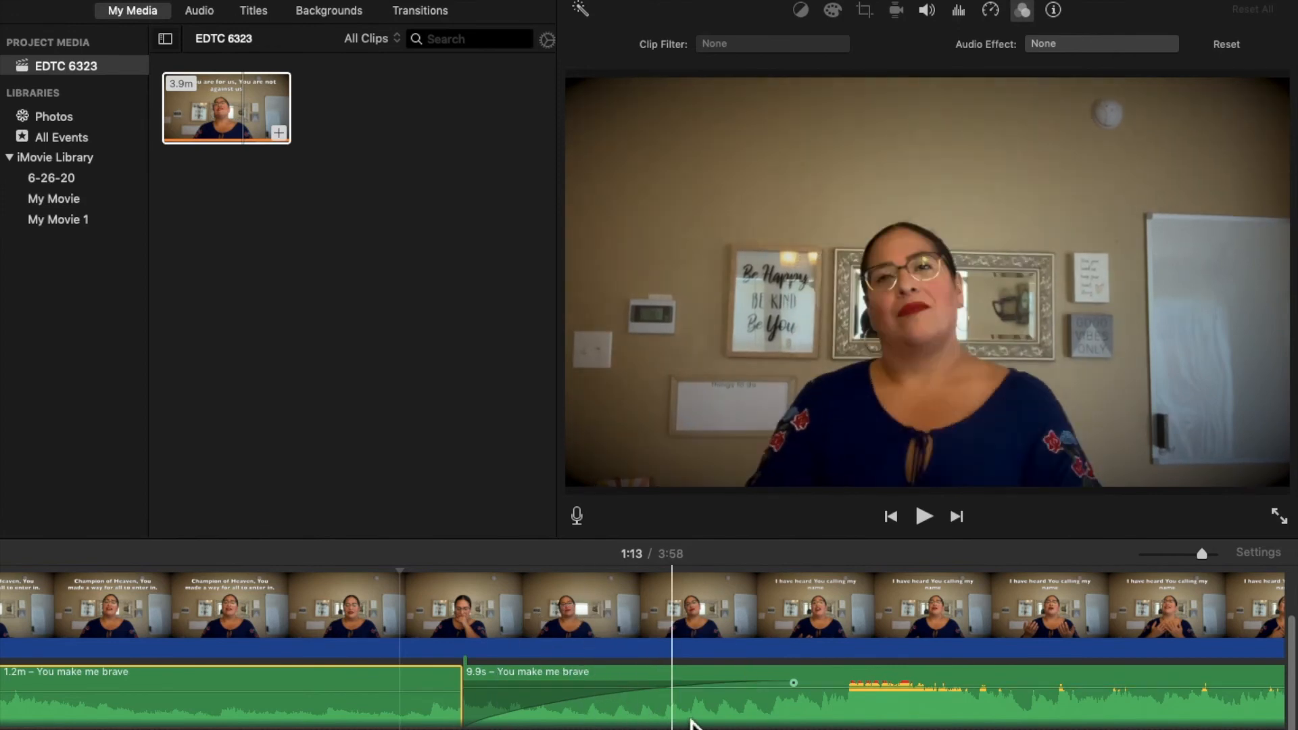
{"action": "left_click", "coordinate": [707, 706]}
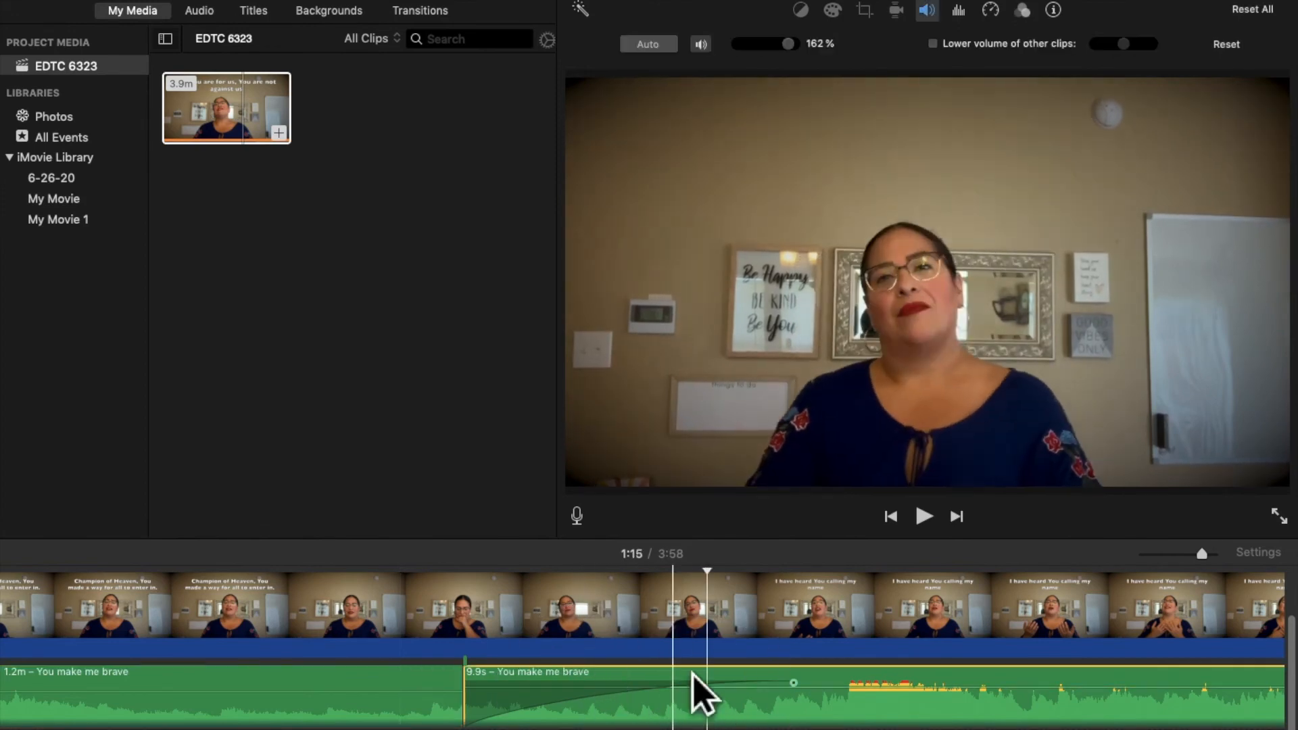
{"action": "left_click", "coordinate": [1022, 11]}
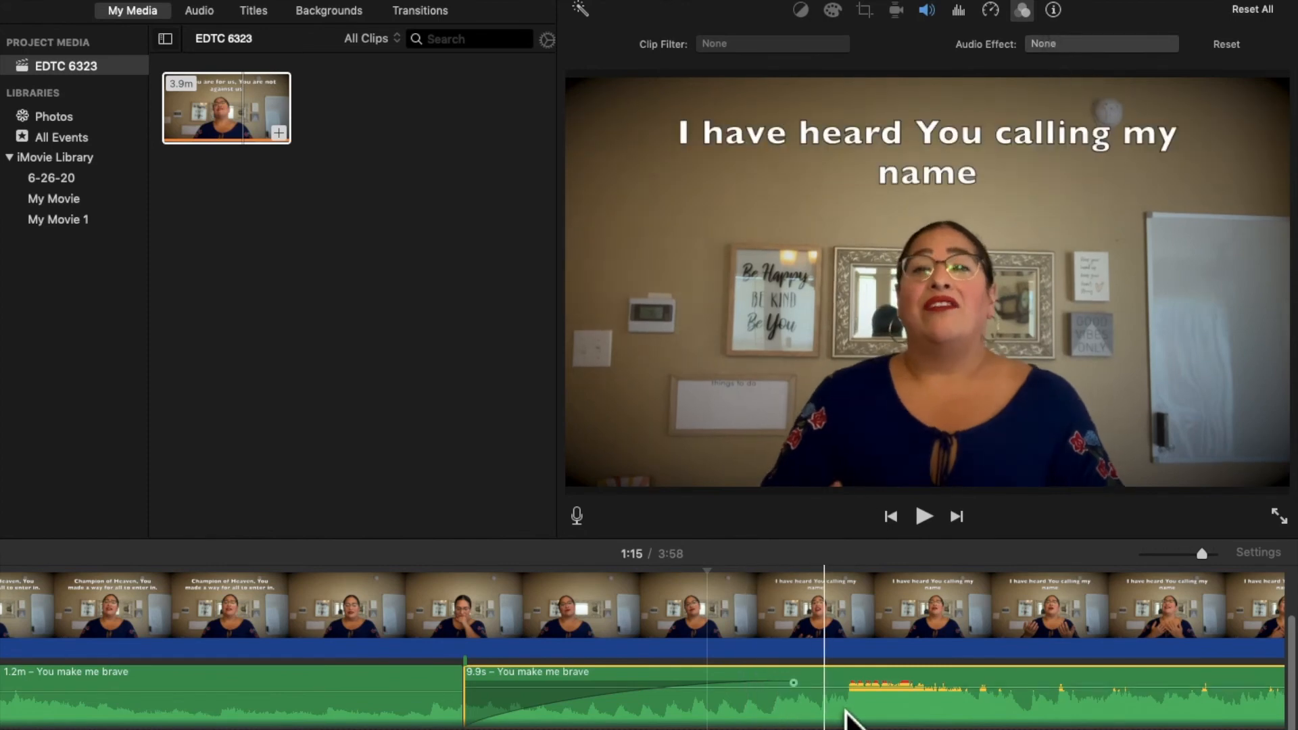
{"action": "left_click", "coordinate": [1074, 46]}
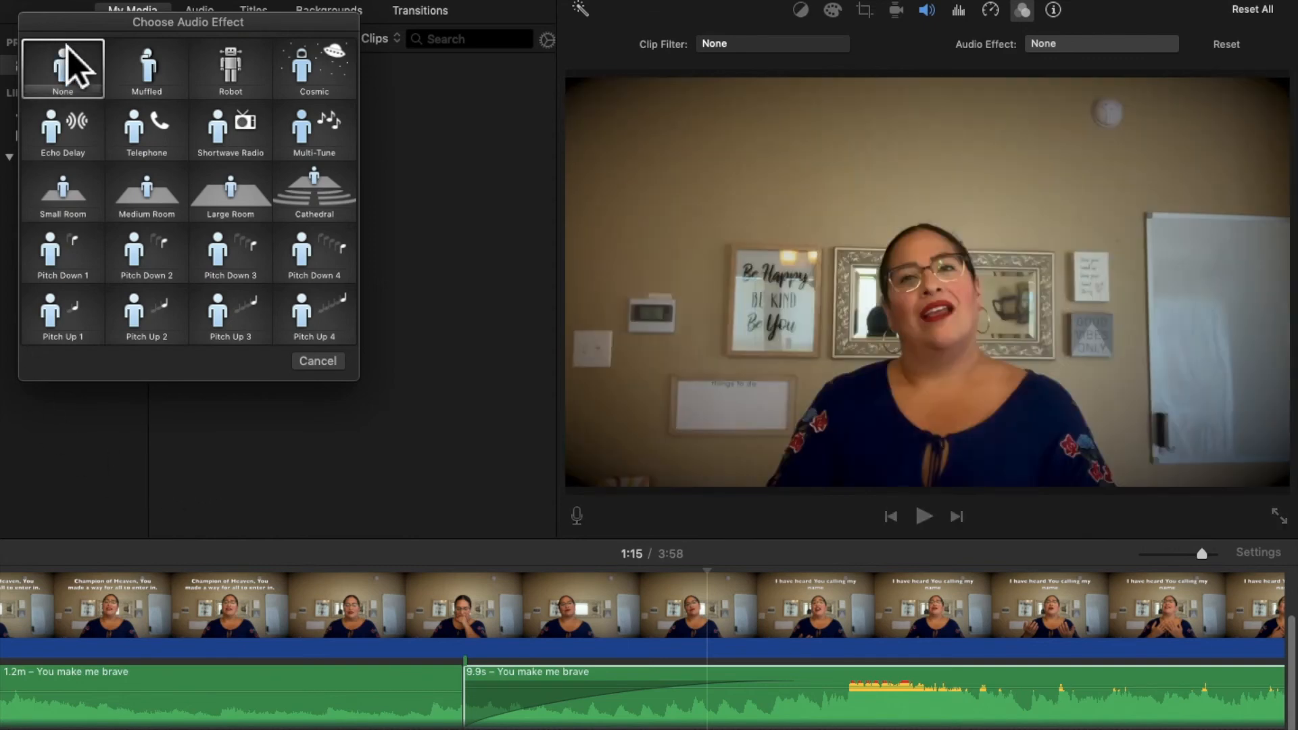
{"action": "mouse_move", "coordinate": [74, 54]}
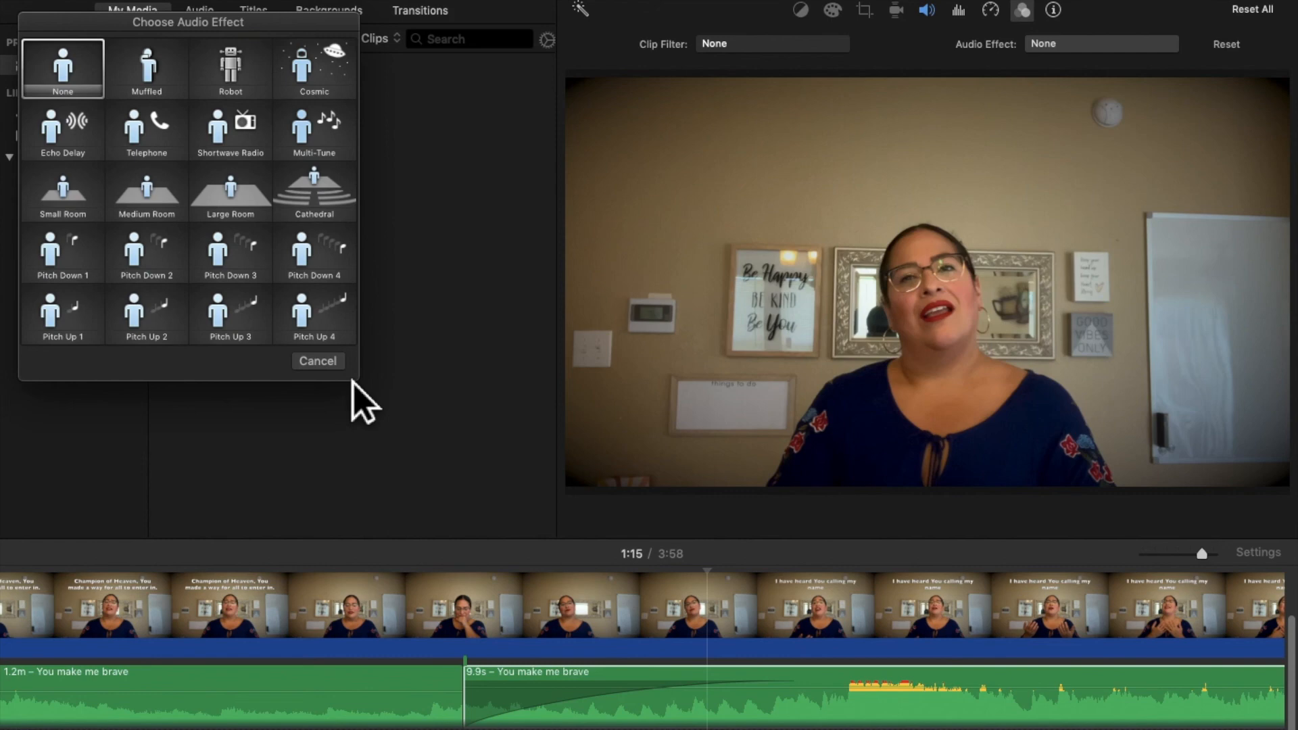
{"action": "left_click", "coordinate": [317, 361]}
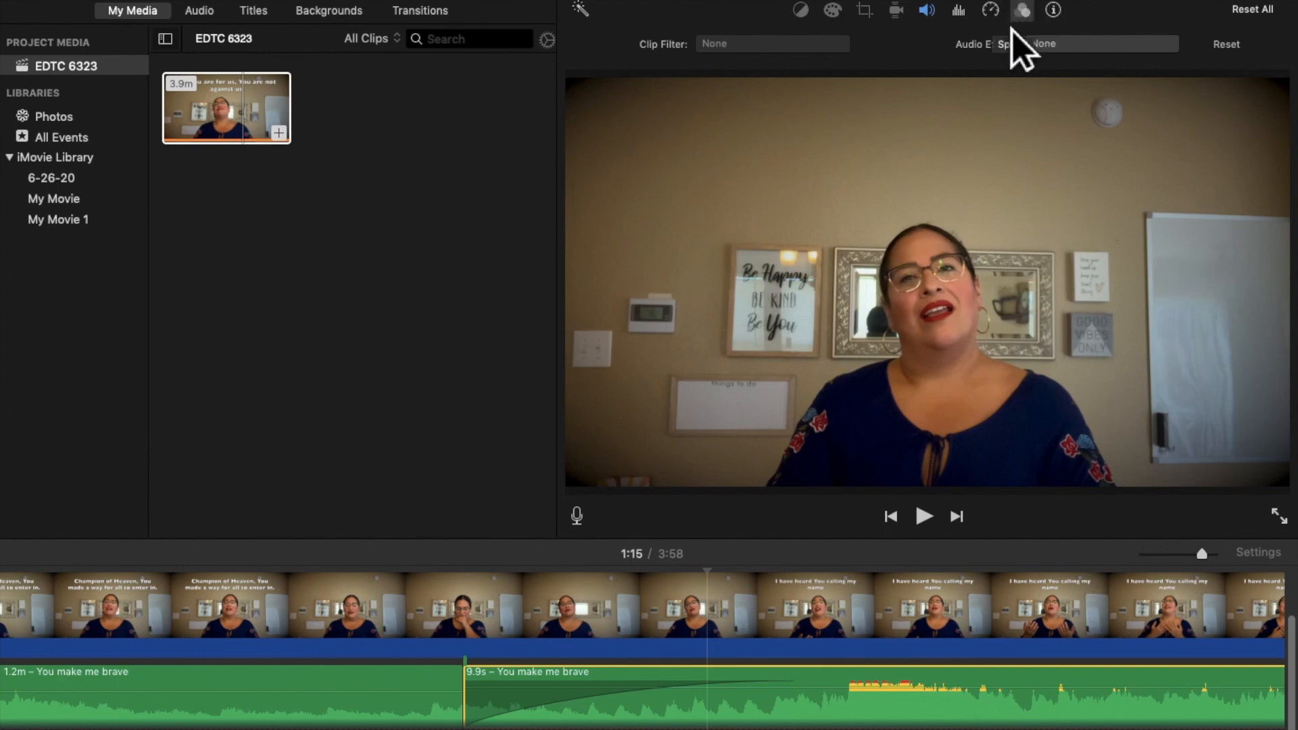
Step: Review the speed options for the middle audio segment, leaving the speed at Normal
{"action": "double_click", "coordinate": [994, 13]}
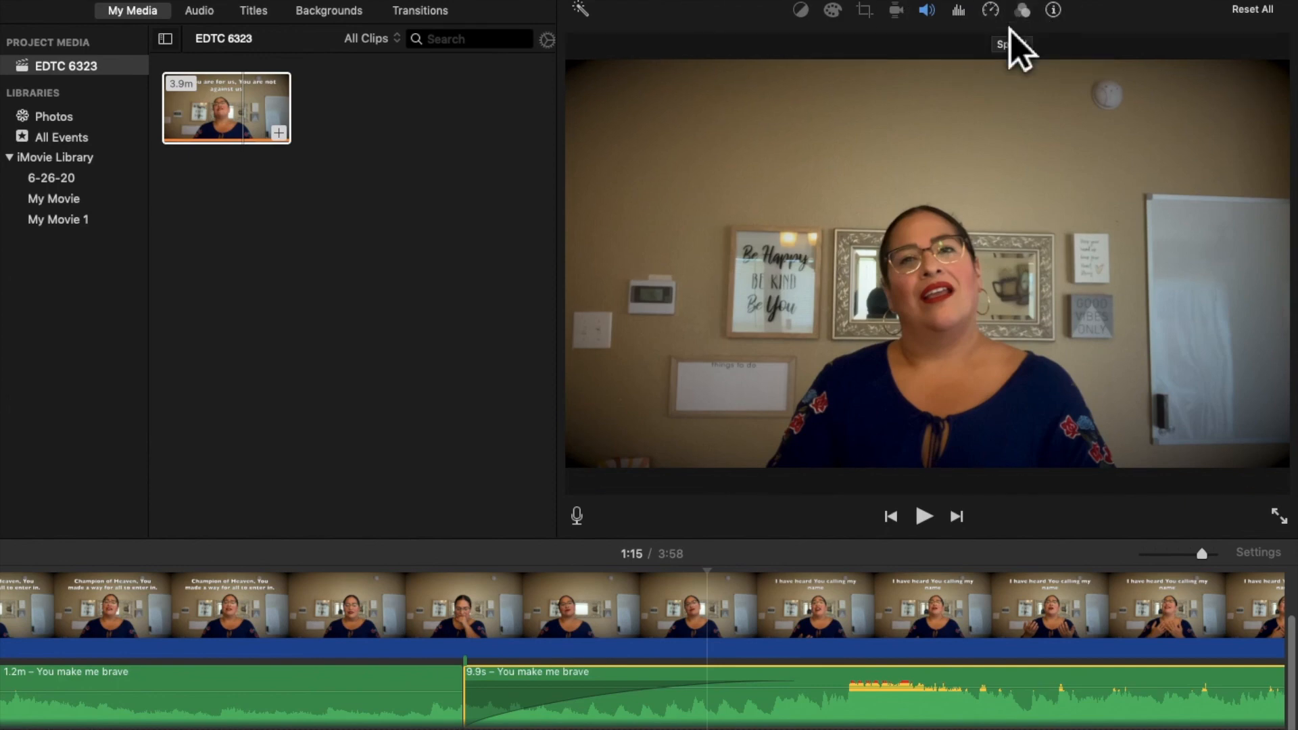
{"action": "left_click", "coordinate": [990, 11]}
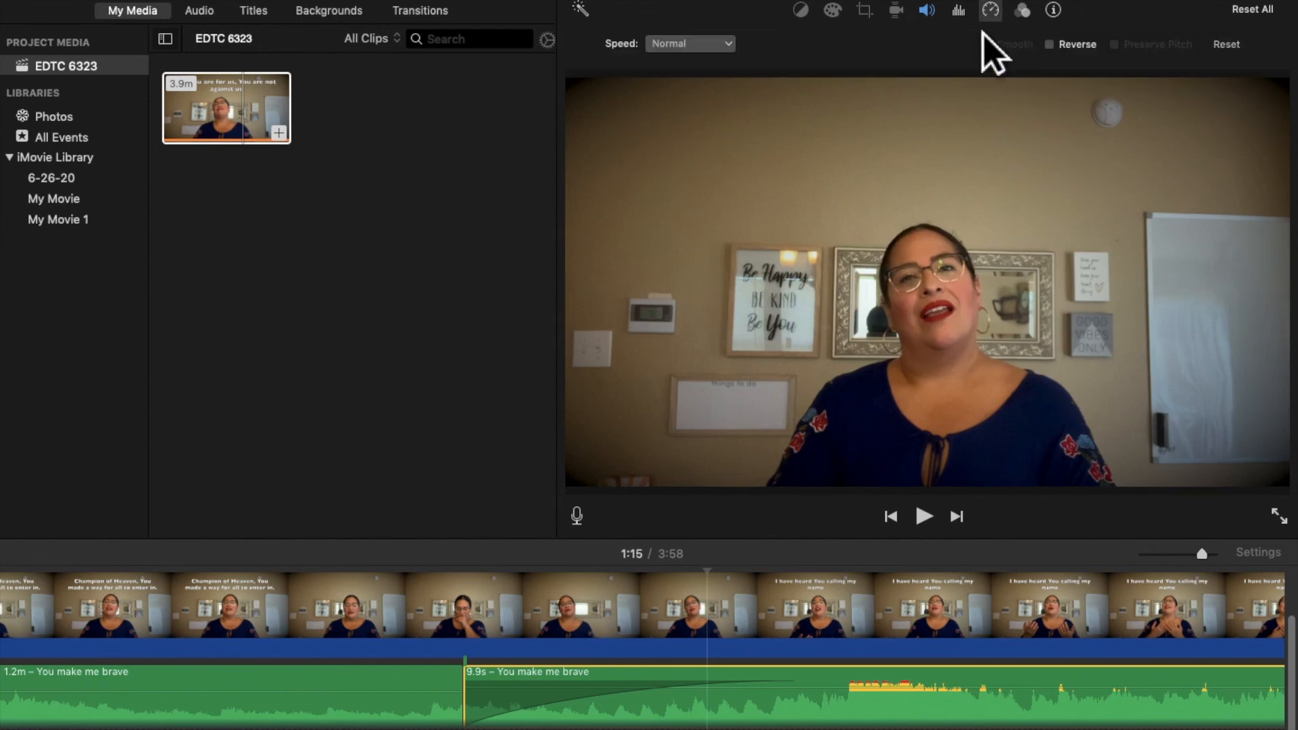
{"action": "left_click", "coordinate": [730, 45]}
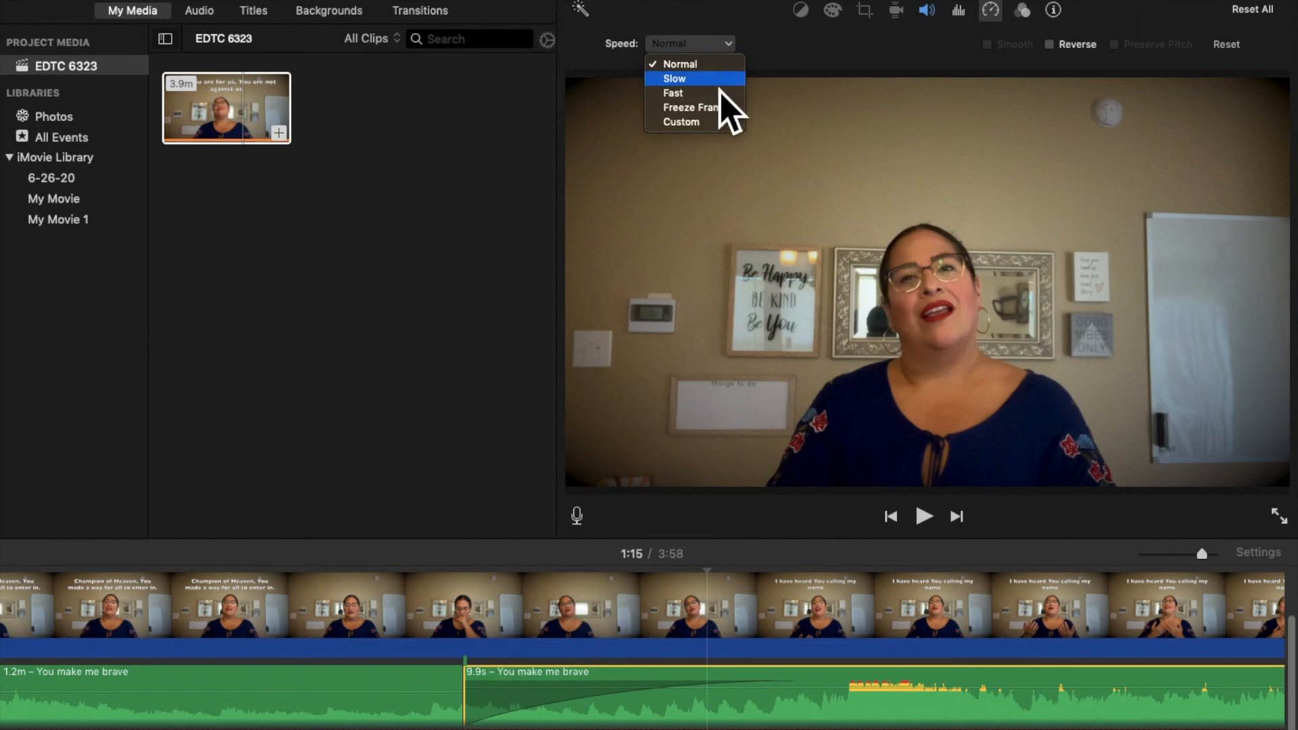
{"action": "left_click", "coordinate": [813, 55]}
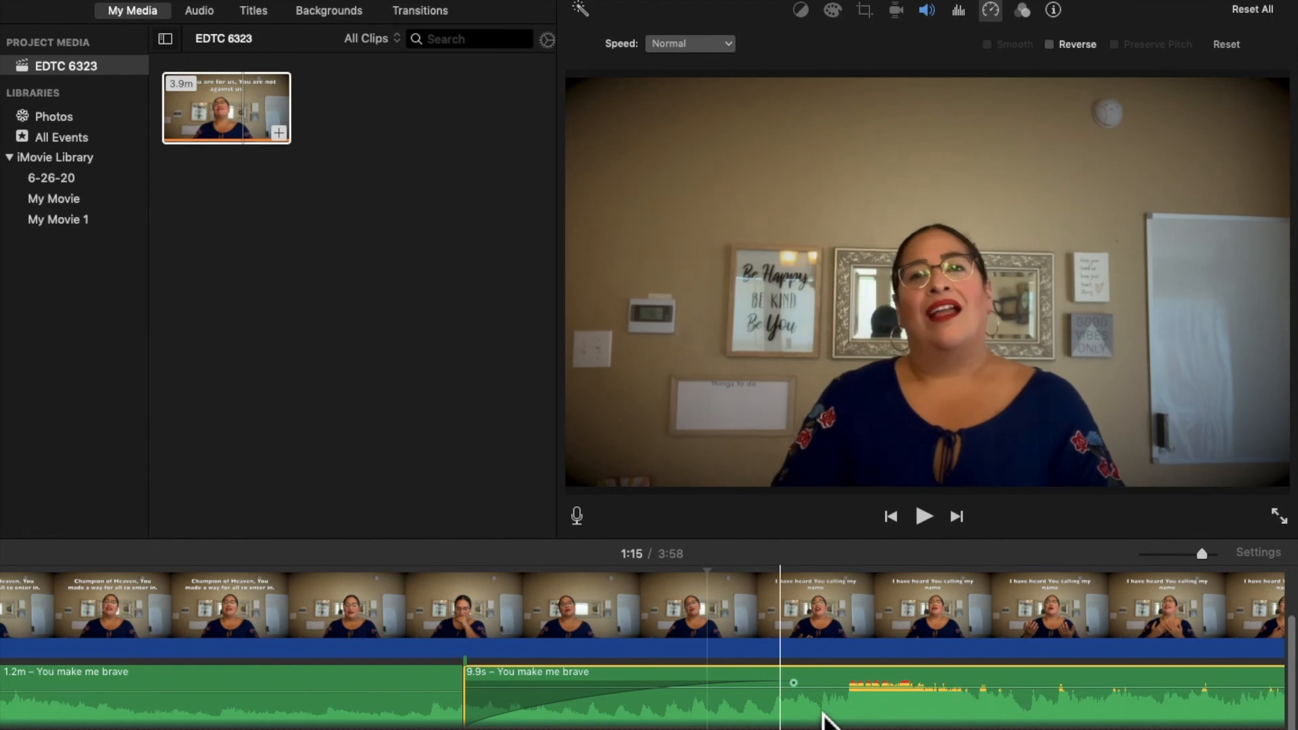
{"action": "scroll", "coordinate": [980, 713], "scroll_direction": "right", "scroll_amount": 6}
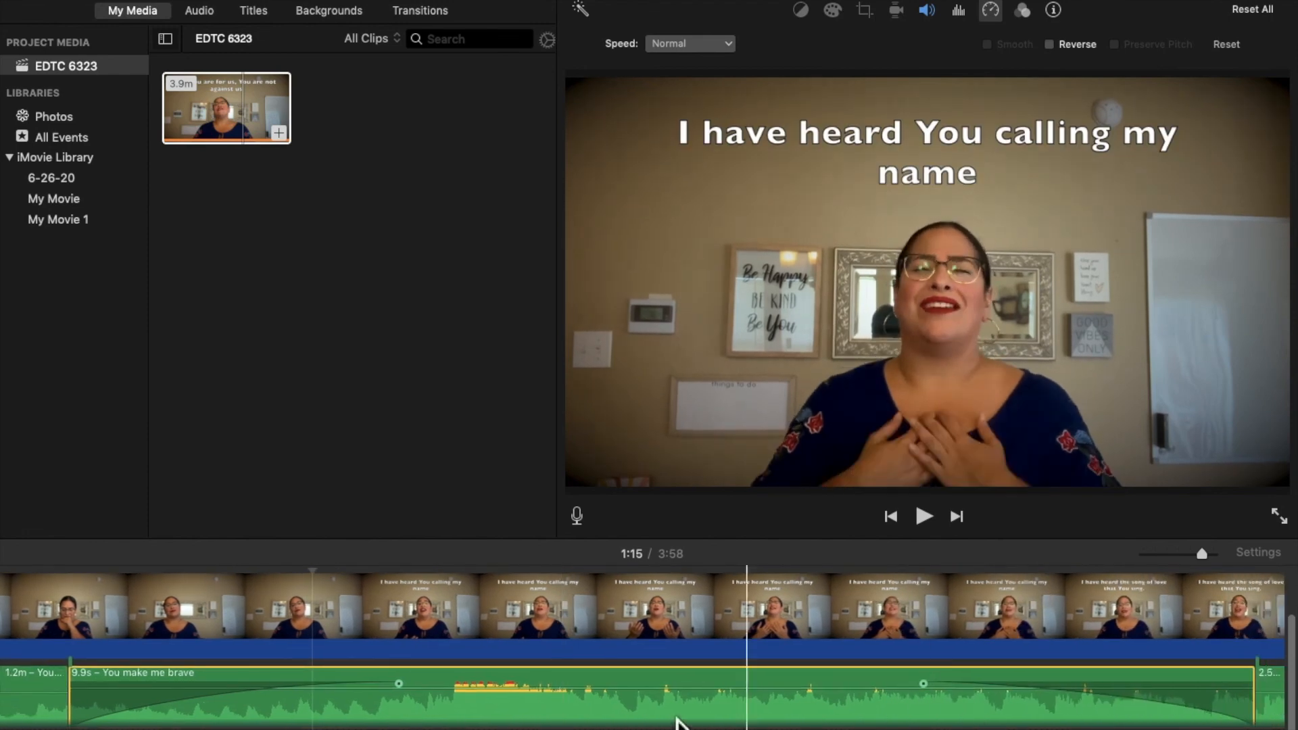